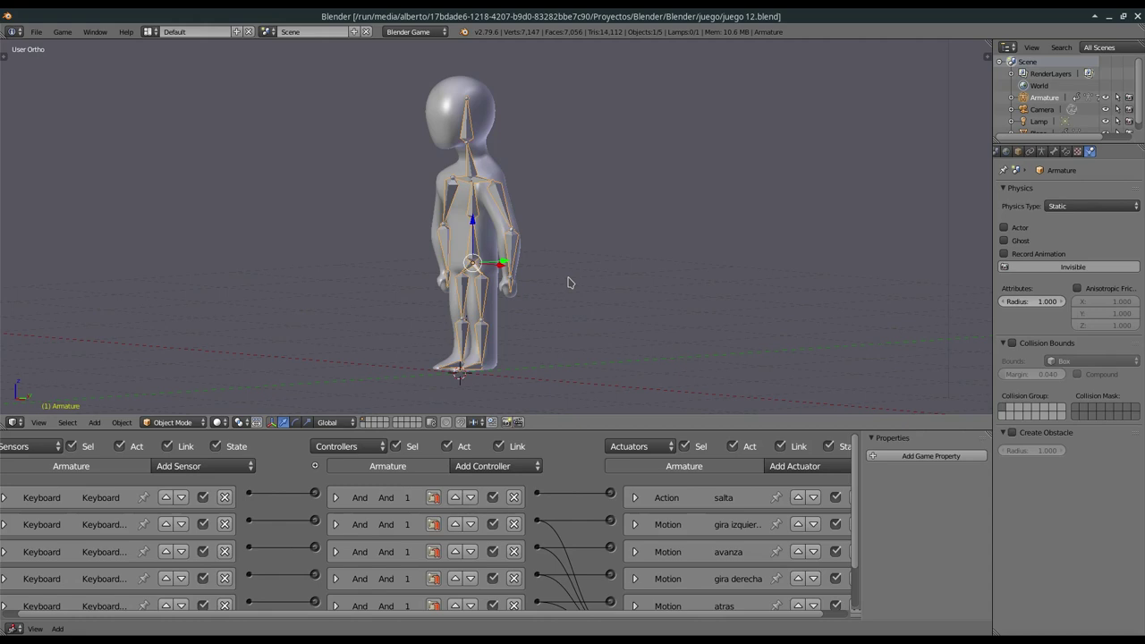
Test the game, walking, turning and jumping the character with arrows and space, then stop it
key(p)
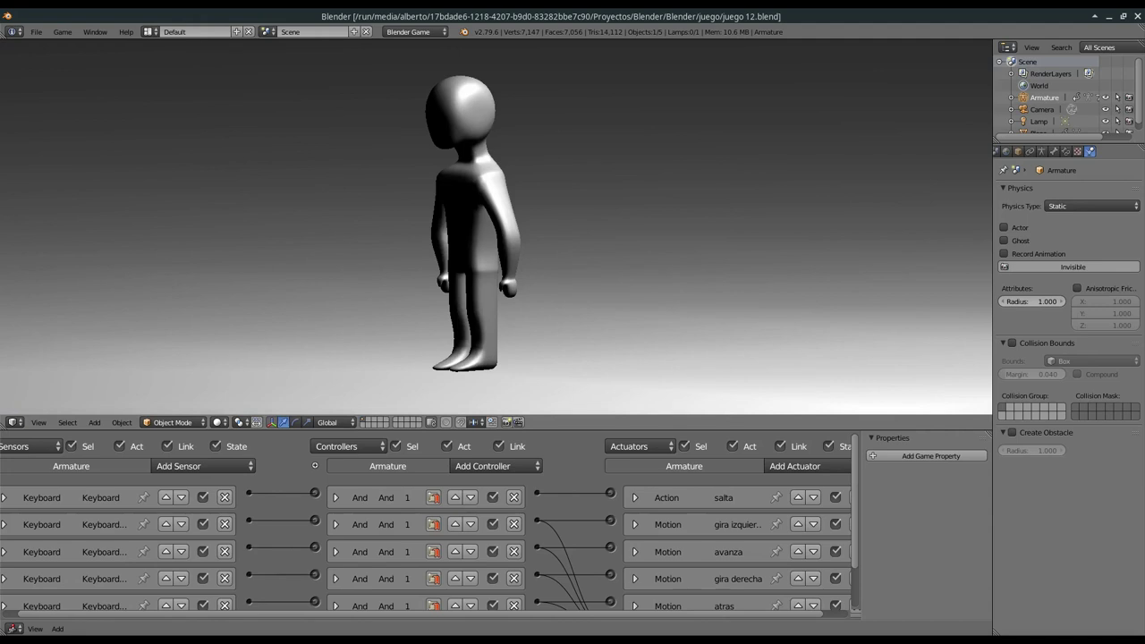
key(Up)
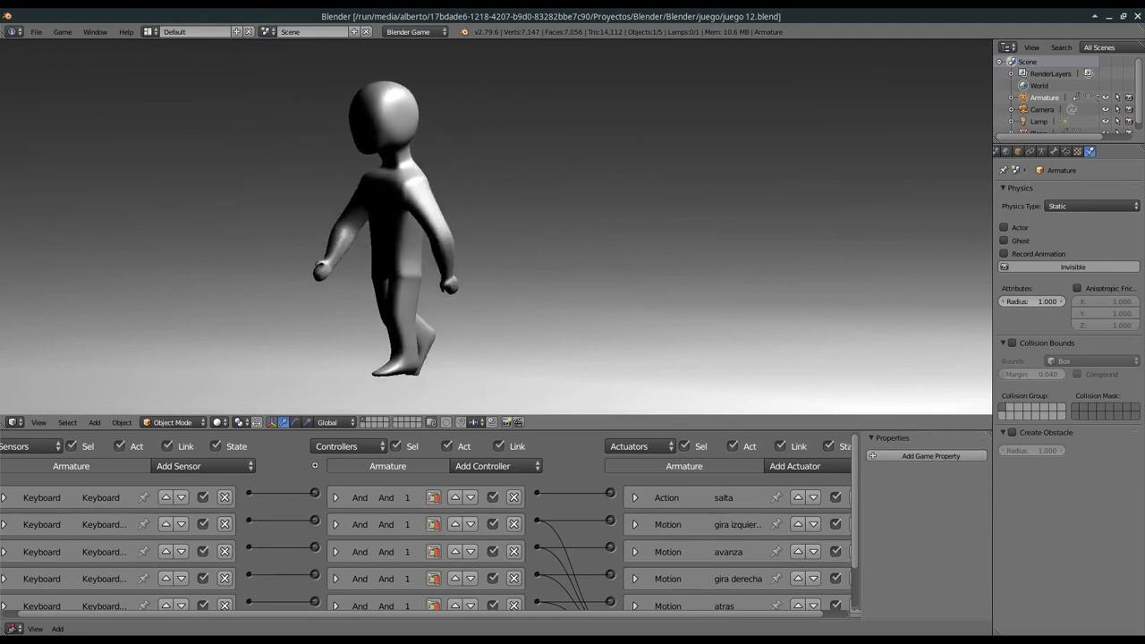
key(Left)
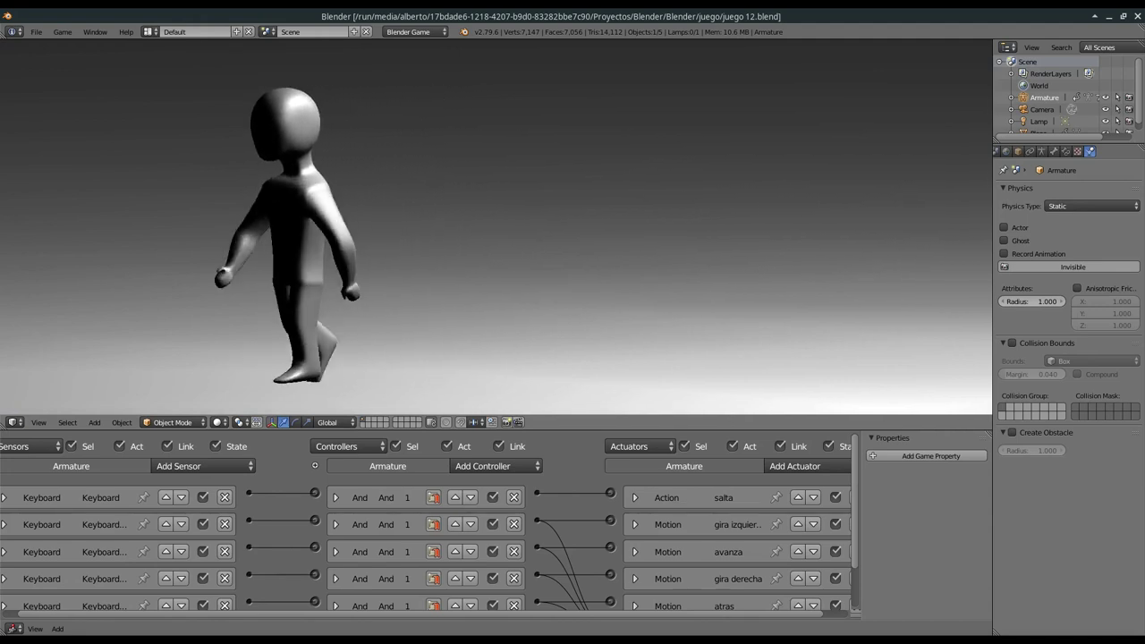
key(Right)
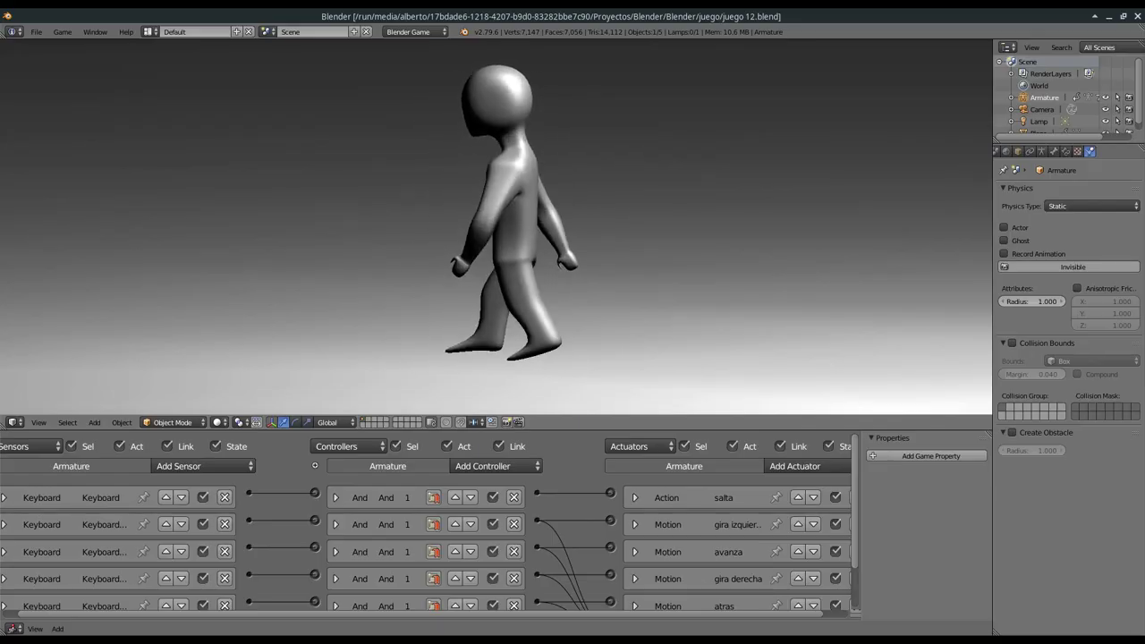
key(Up)
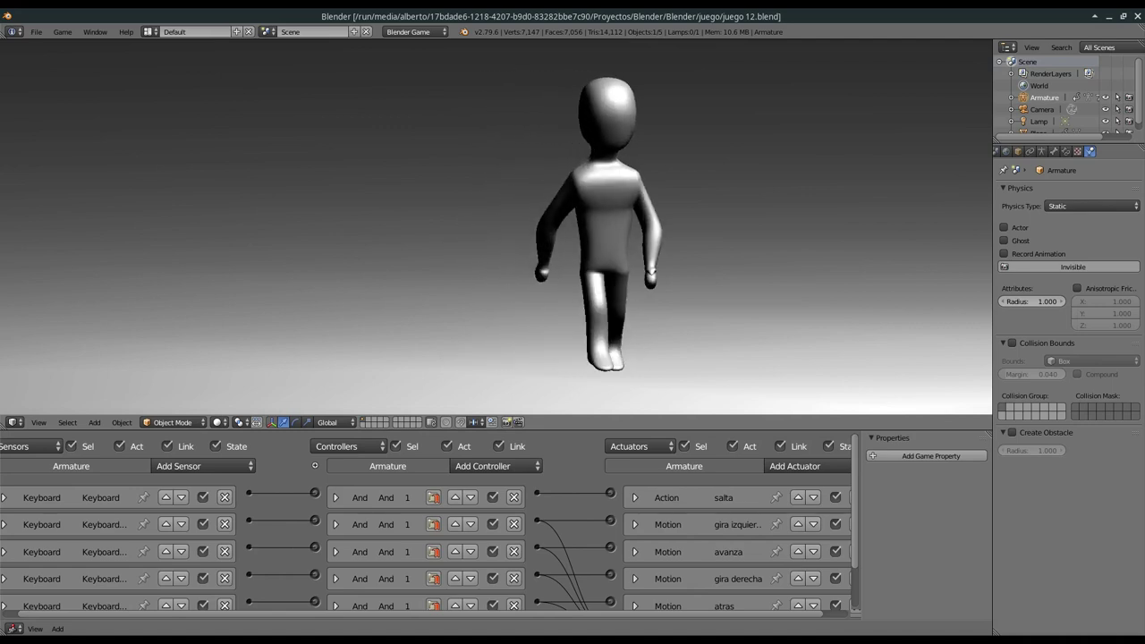
key(Right)
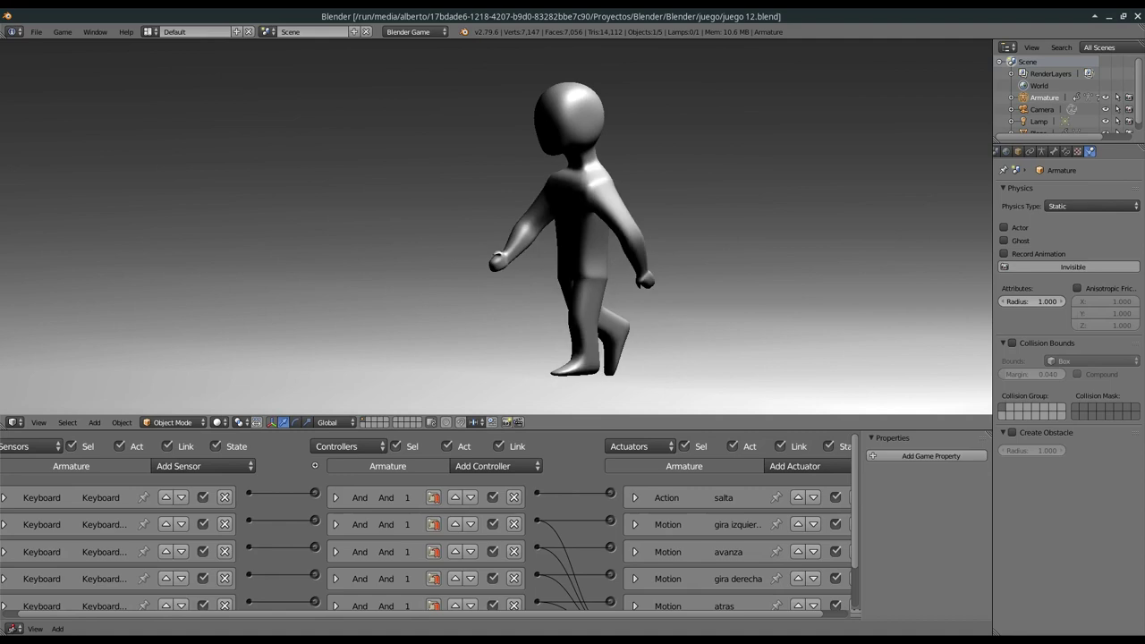
key(space)
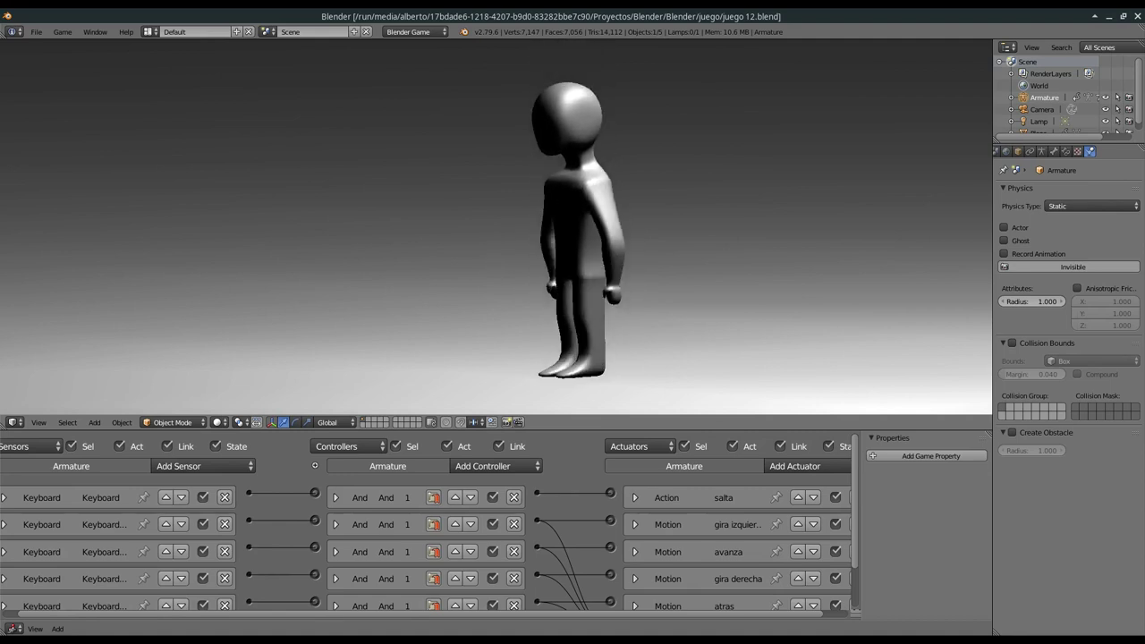
key(Right)
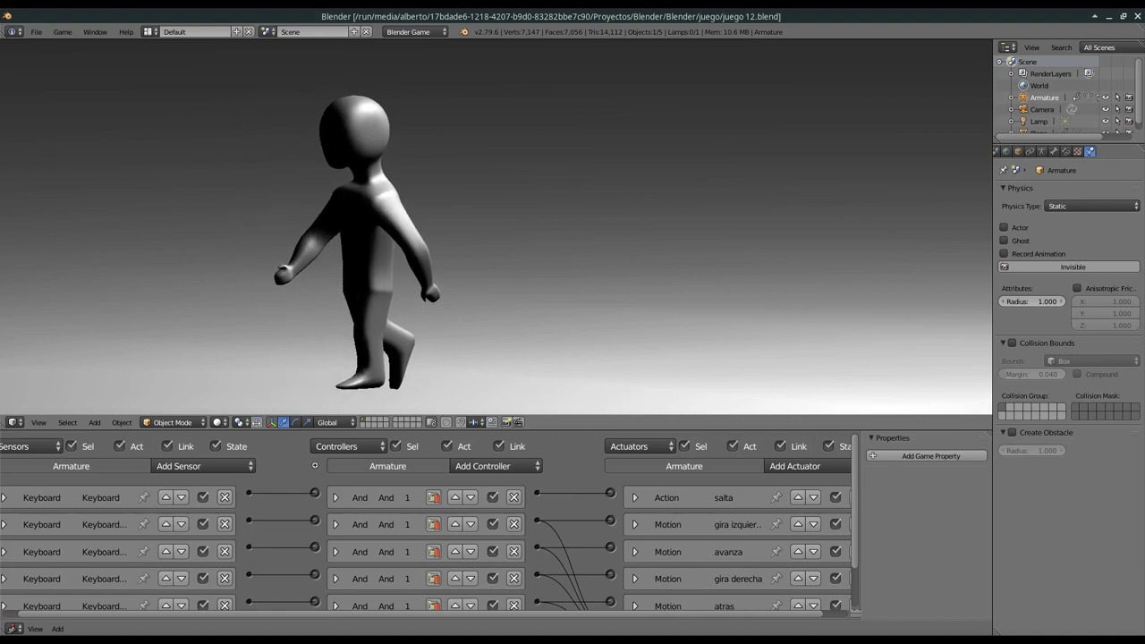
key(Escape)
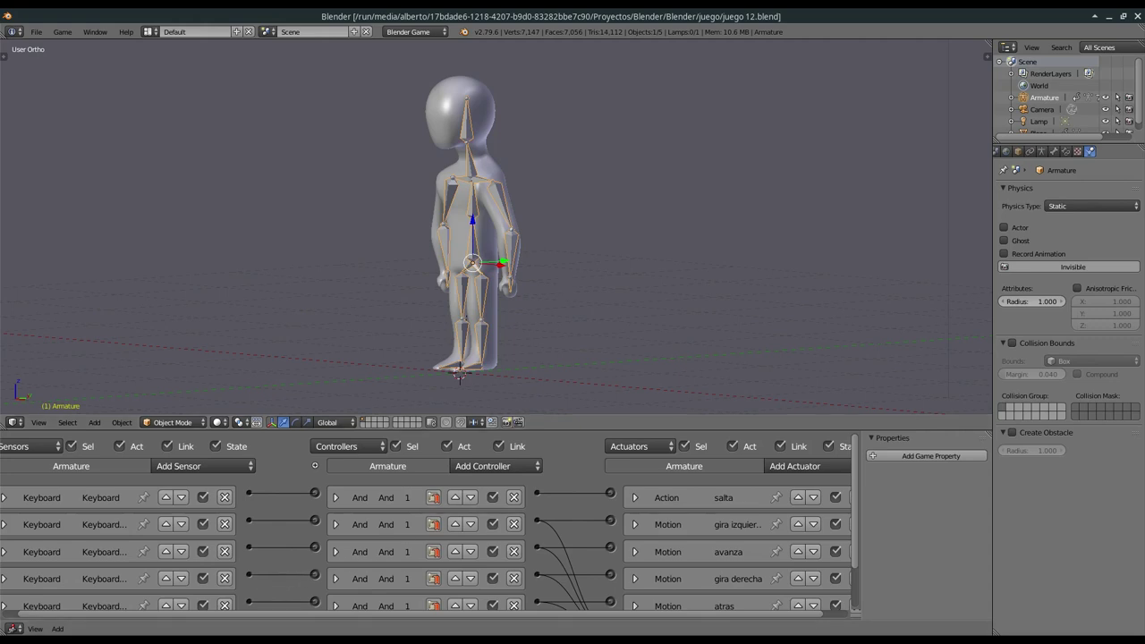
Back in Blender, orbit and zoom the 3D view to a side view of the character
key(alt+Tab)
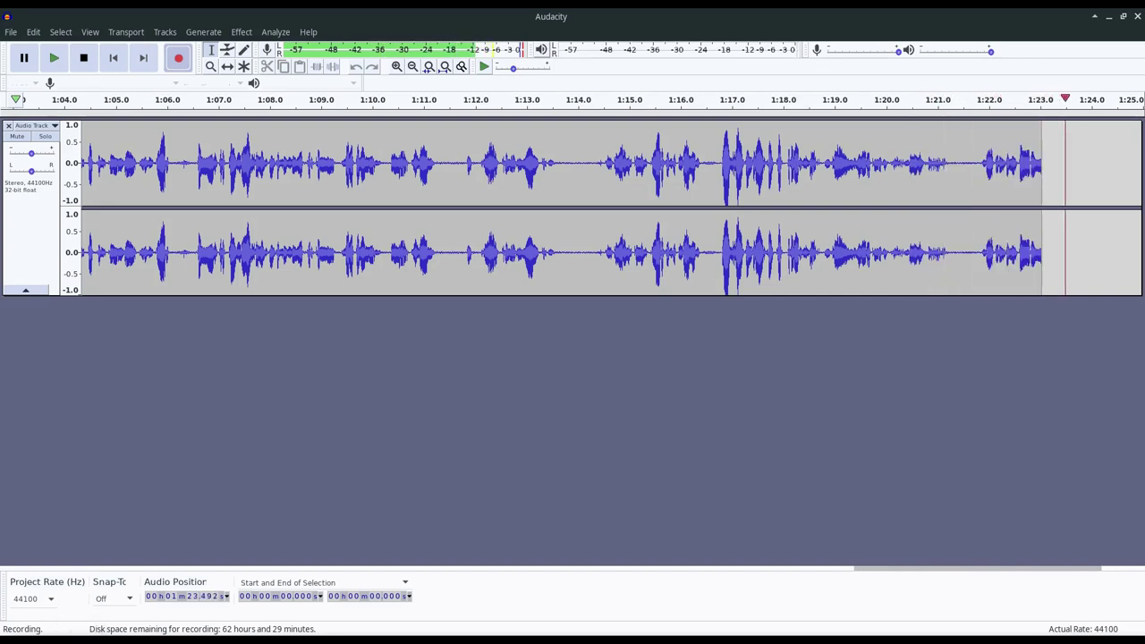
key(alt+Tab)
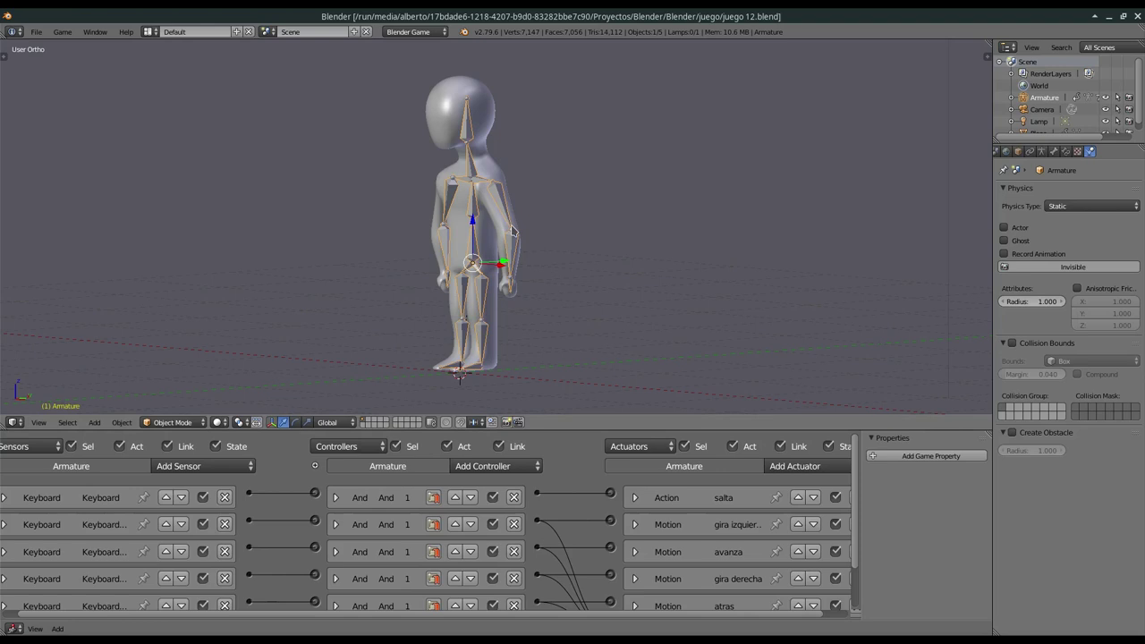
scroll(512, 231, down, 4)
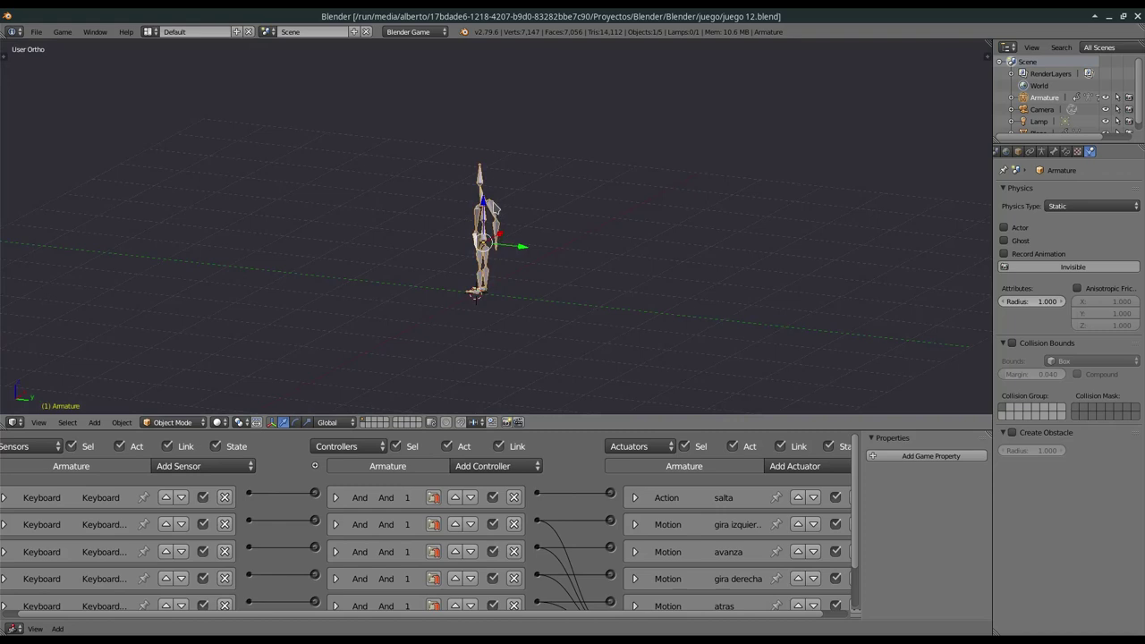
scroll(510, 226, up, 2)
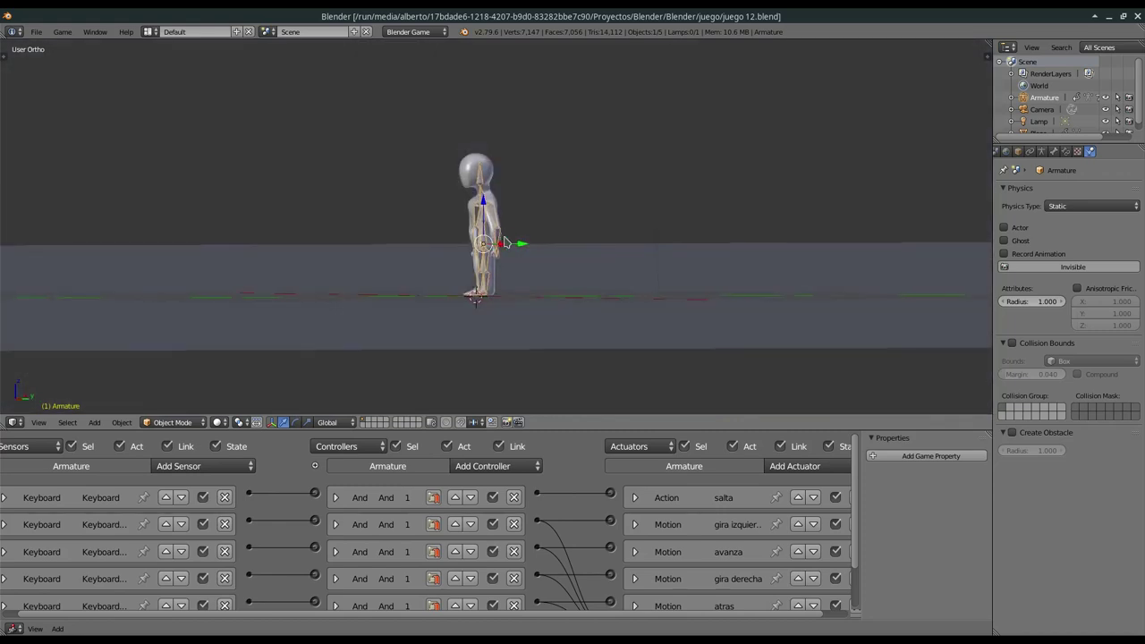
scroll(499, 242, up, 1)
scroll(499, 242, down, 3)
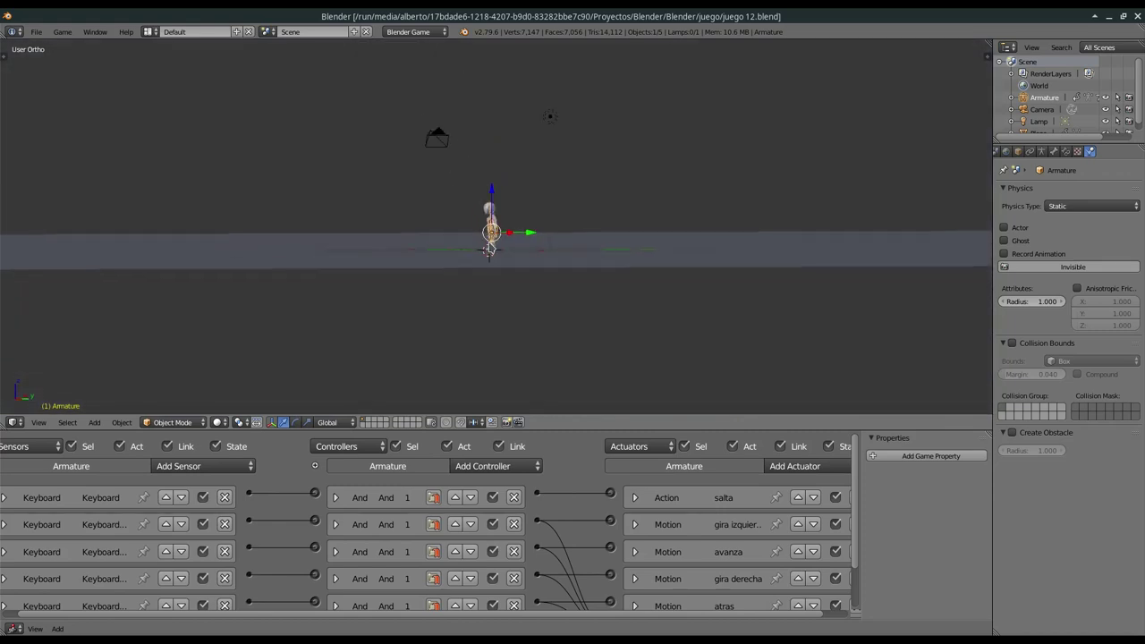
middle_drag(500, 251, 508, 309)
scroll(508, 306, down, 2)
scroll(507, 306, up, 3)
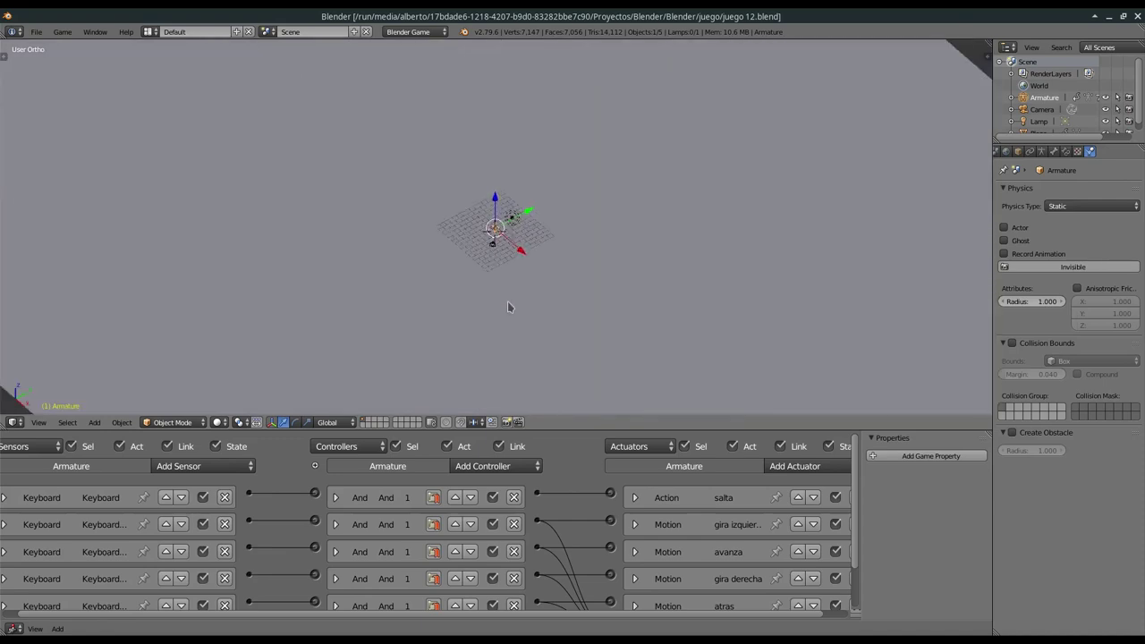
scroll(508, 307, up, 2)
middle_drag(507, 300, 467, 244)
Scroll the Logic Editor down until the last Action actuator is visible
scroll(464, 237, up, 1)
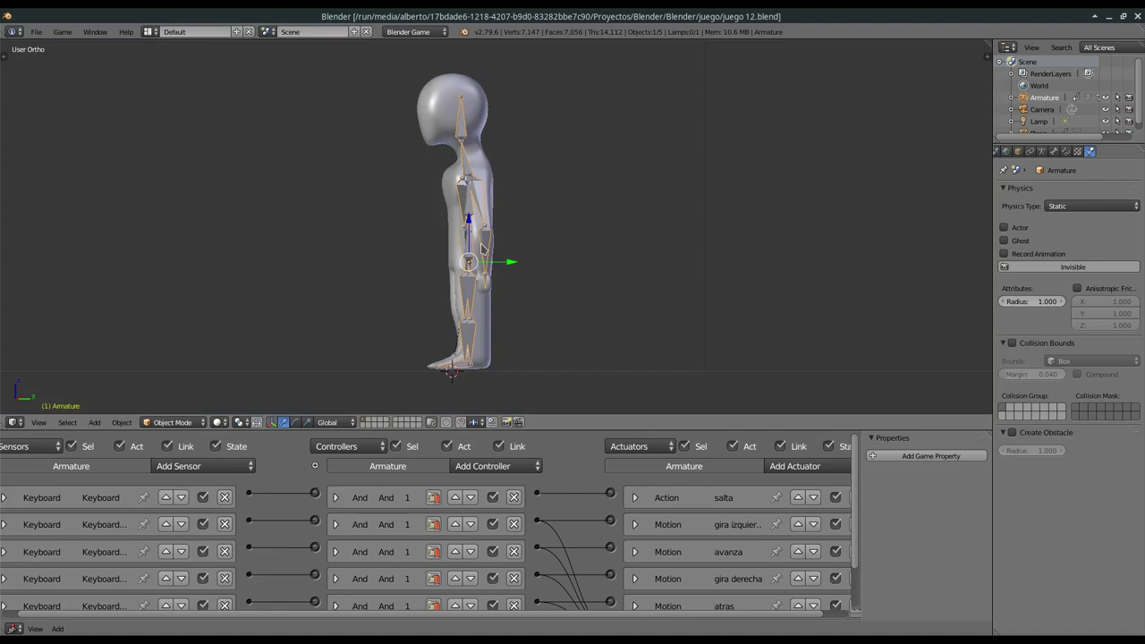
scroll(481, 248, down, 2)
scroll(481, 248, up, 3)
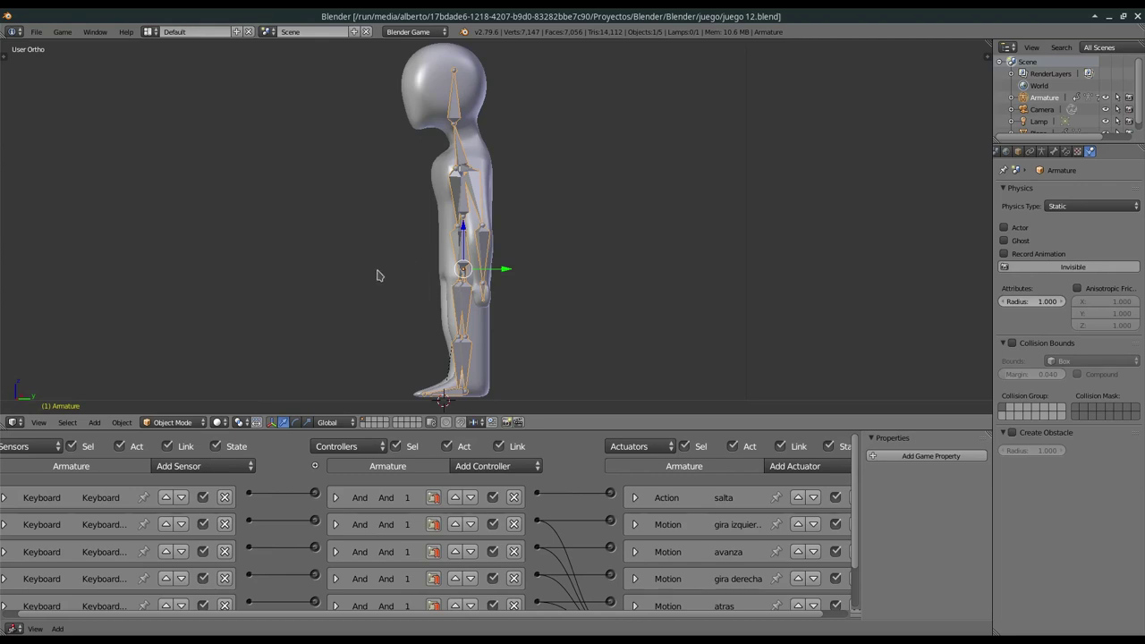
scroll(407, 281, down, 1)
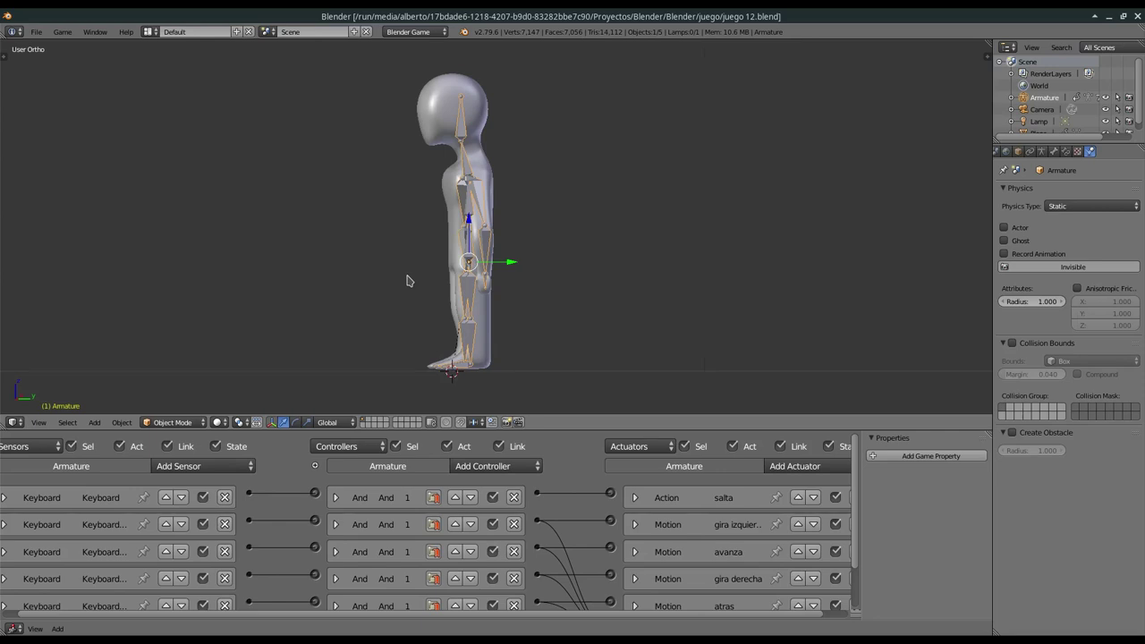
scroll(408, 281, up, 1)
scroll(408, 281, down, 1)
scroll(407, 281, up, 1)
scroll(408, 281, up, 1)
scroll(408, 281, down, 1)
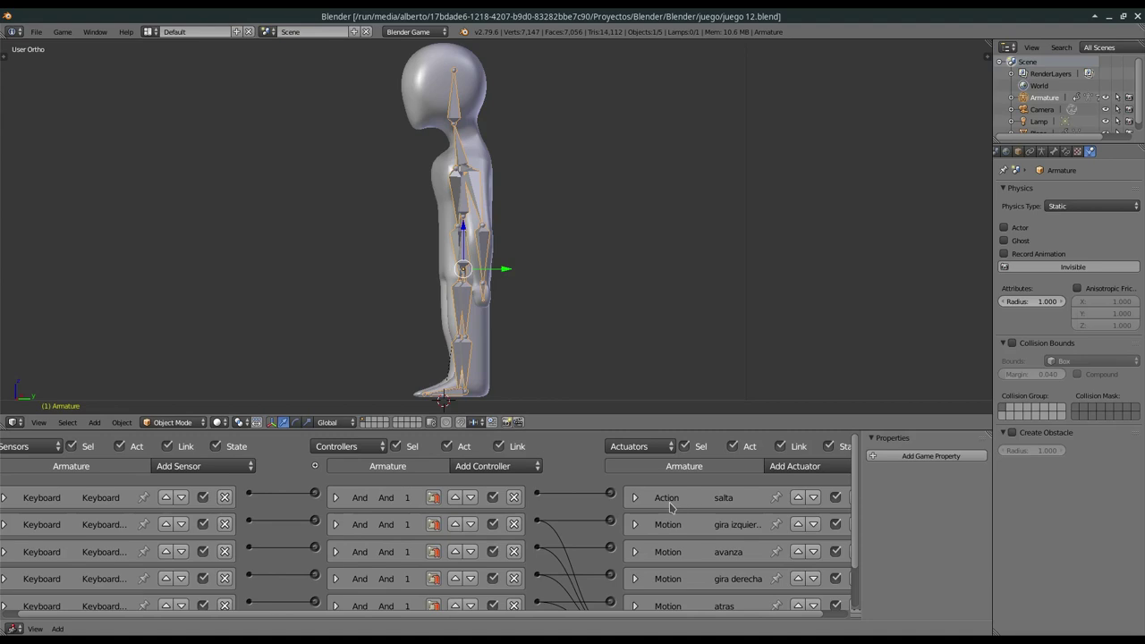
scroll(681, 507, down, 2)
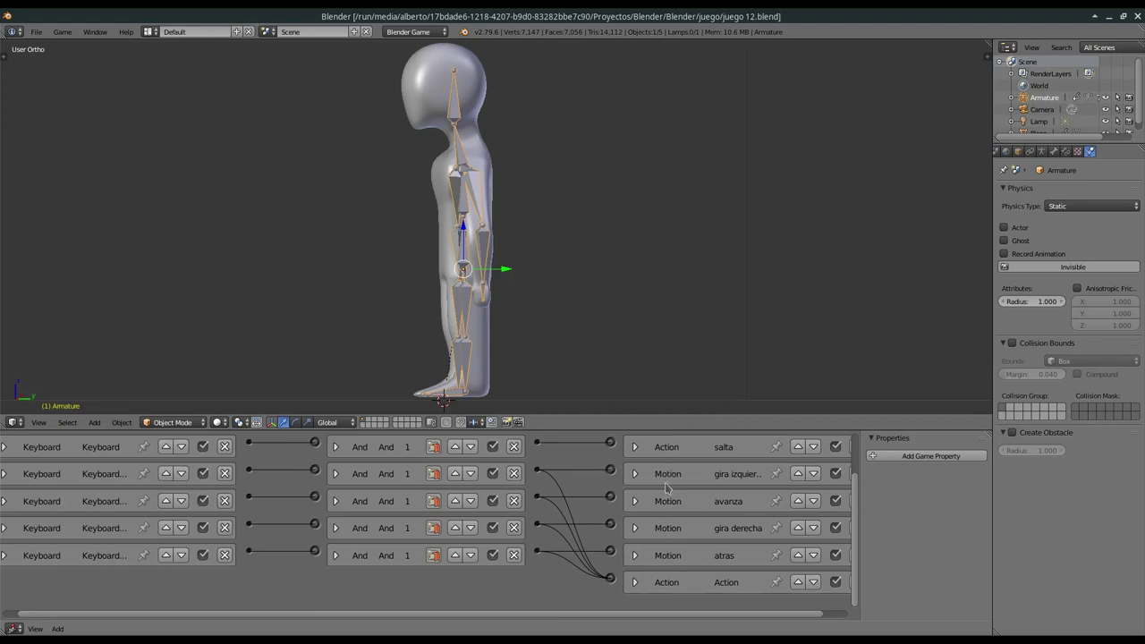
click(635, 447)
click(635, 448)
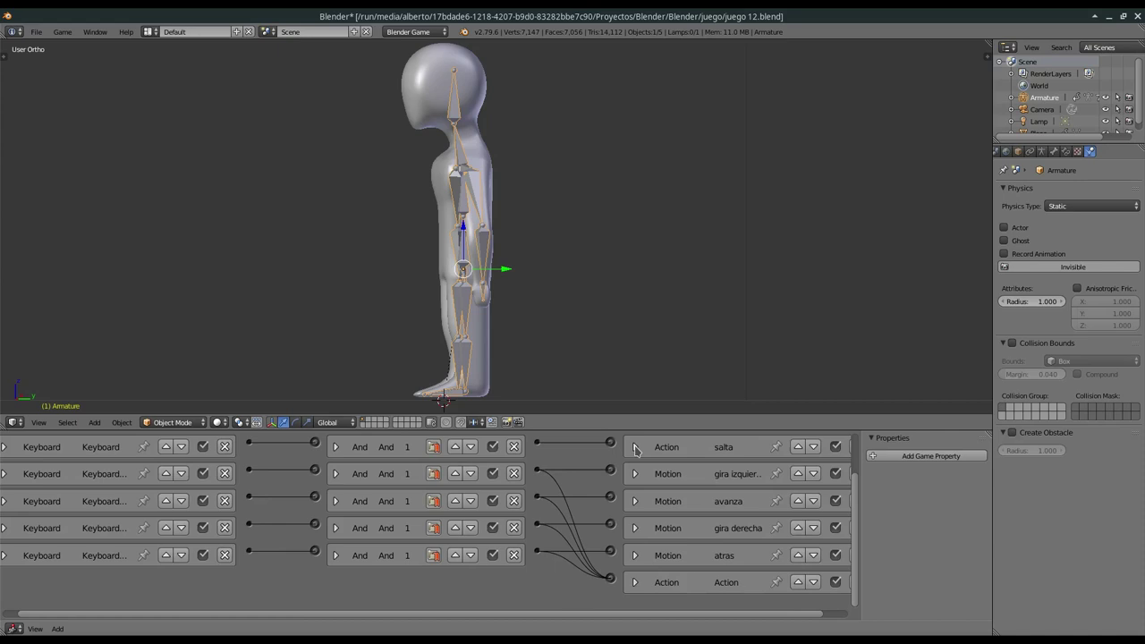
click(635, 582)
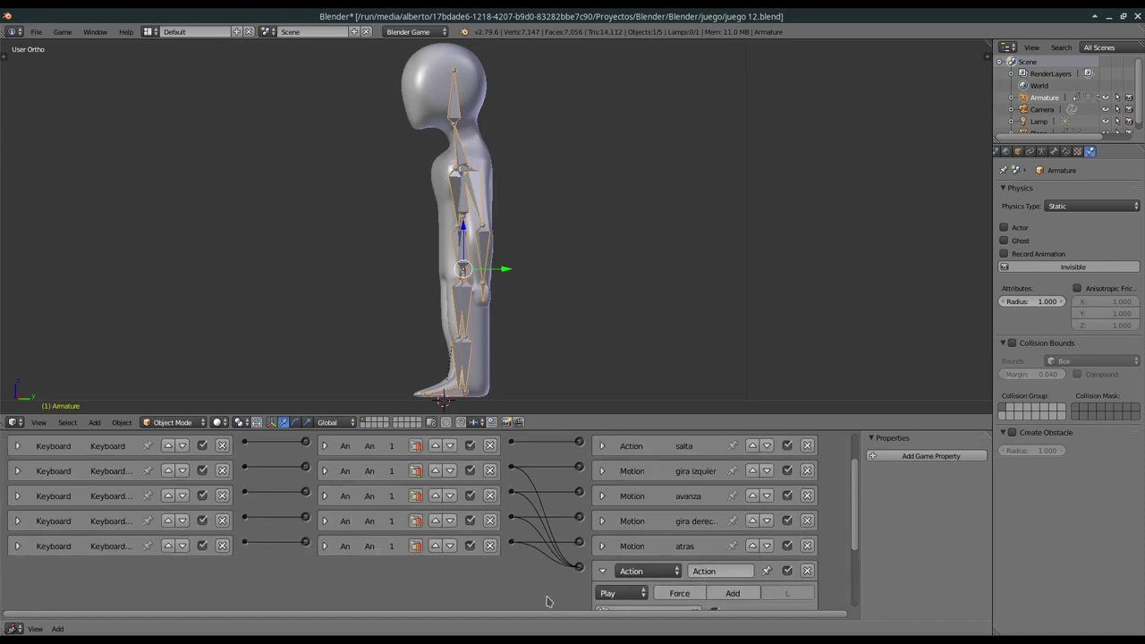
drag(852, 534, 857, 590)
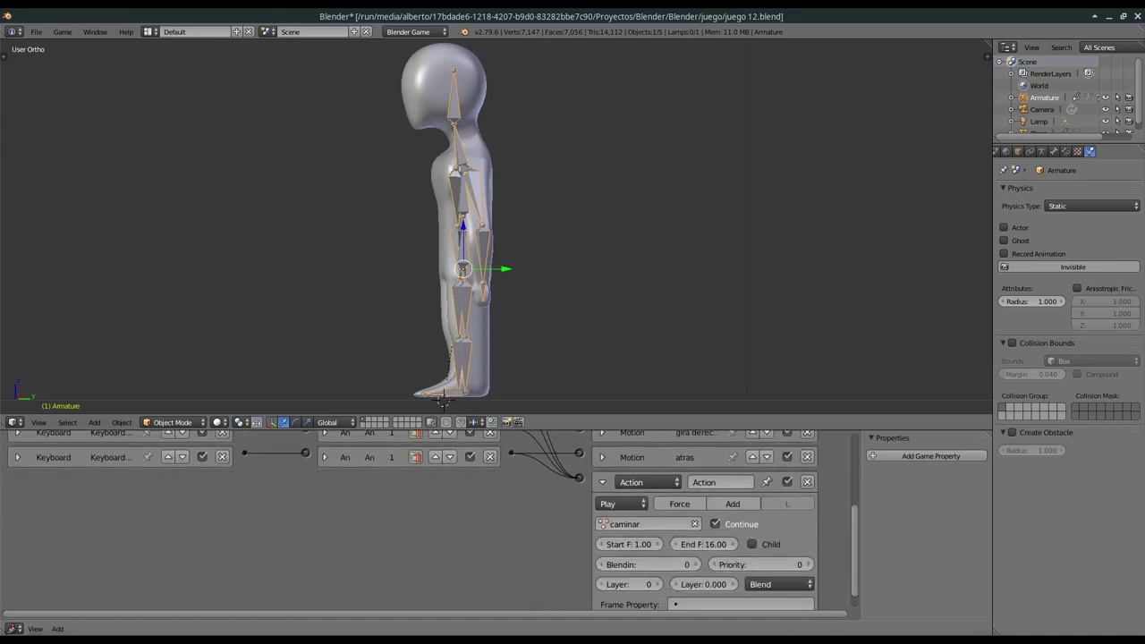
click(603, 484)
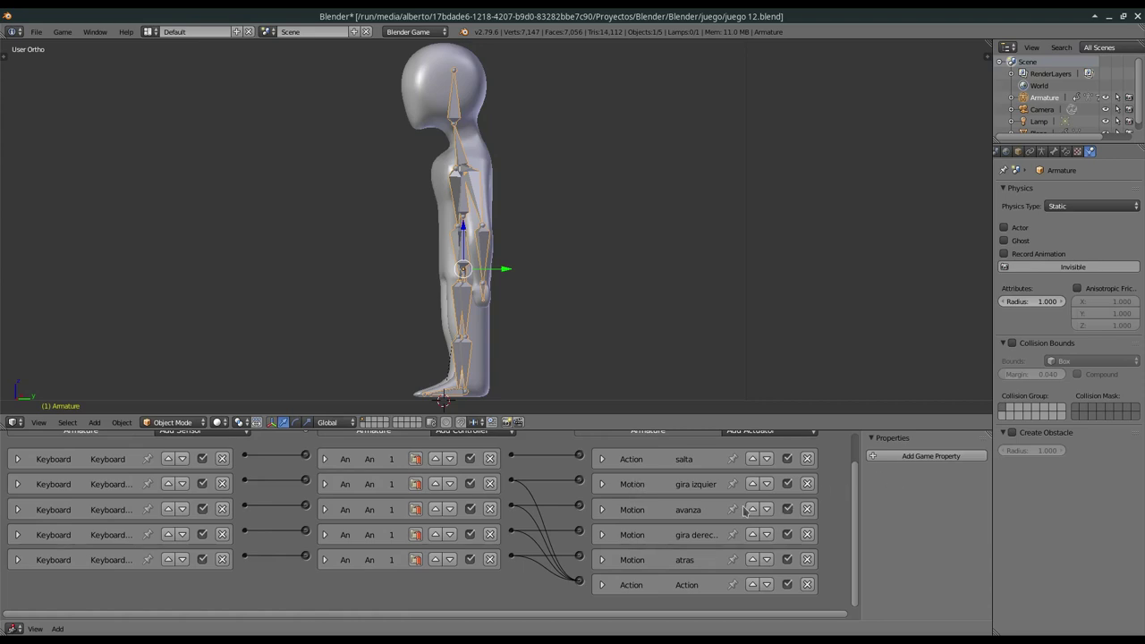
Briefly expand the salta jump actuator to check its settings, then fold it again
scroll(747, 511, down, 1)
click(556, 470)
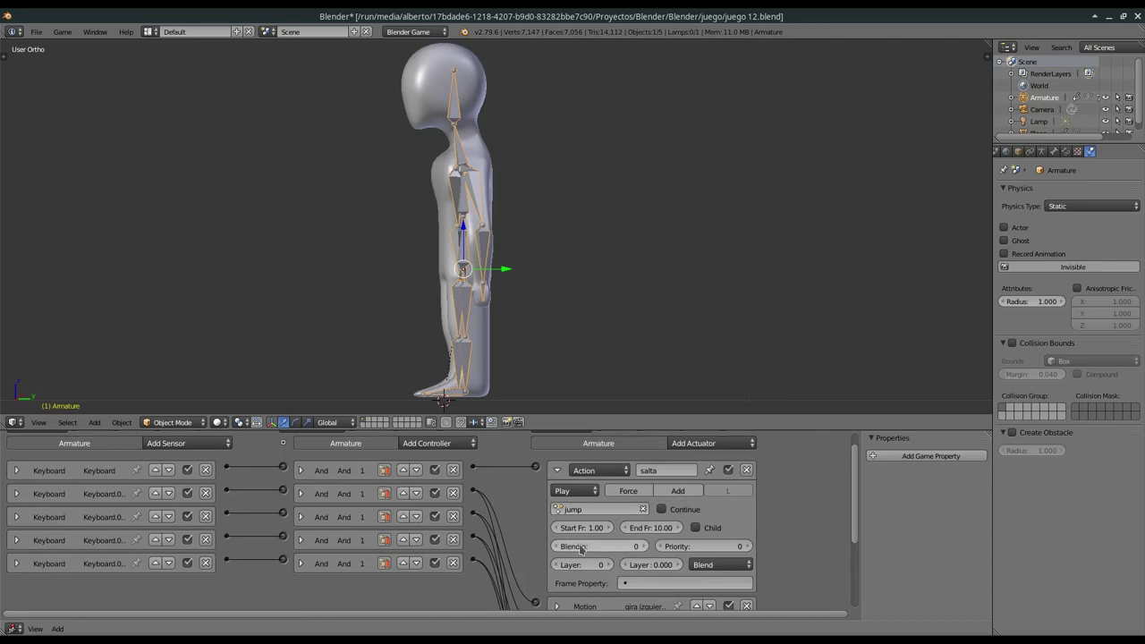
mouse_move(858, 497)
mouse_down()
mouse_move(858, 537)
mouse_move(857, 499)
mouse_up()
click(557, 471)
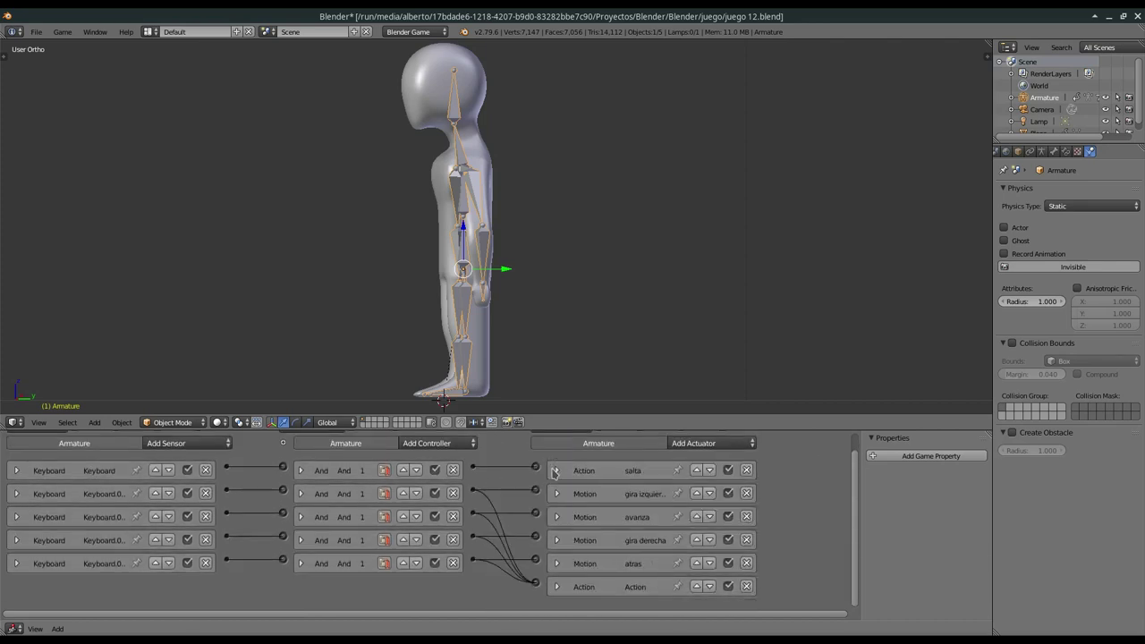
Move the unnamed Action actuator up four places to sit just below salta
click(697, 586)
click(697, 563)
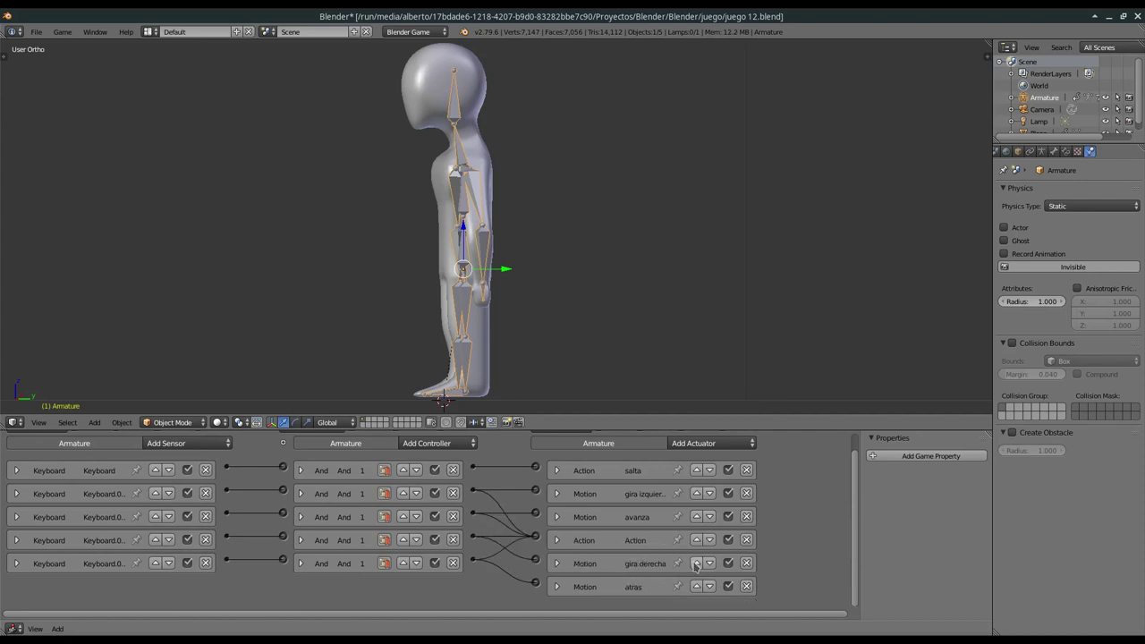
click(696, 539)
click(696, 516)
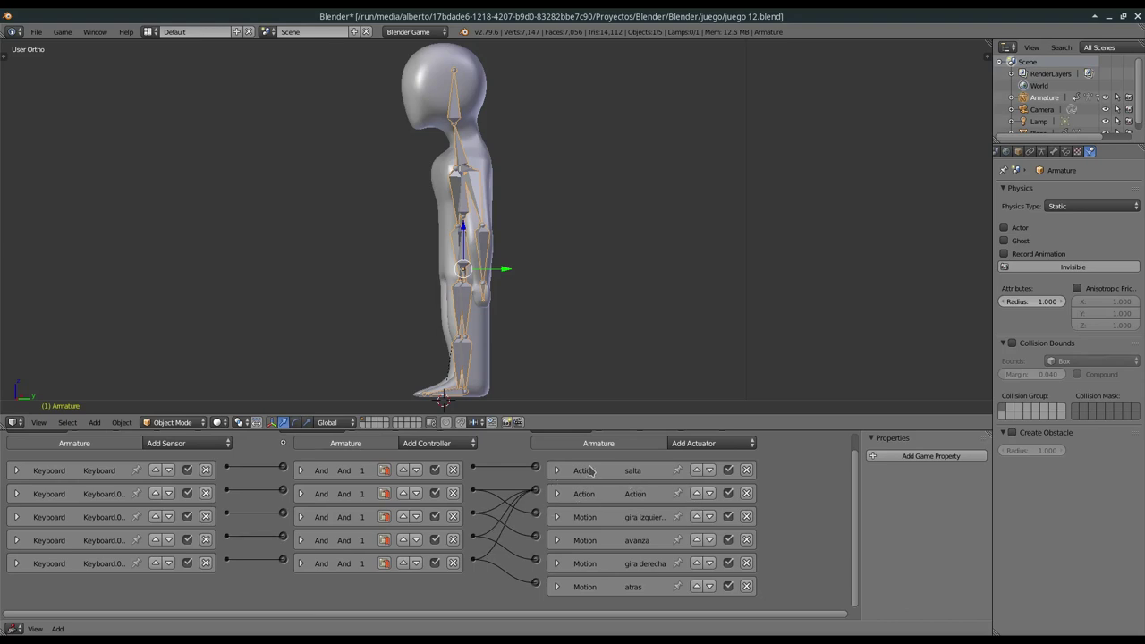
Expand the salta actuator and pan to show its jump action, frames 1–10, and Blend fields
click(557, 471)
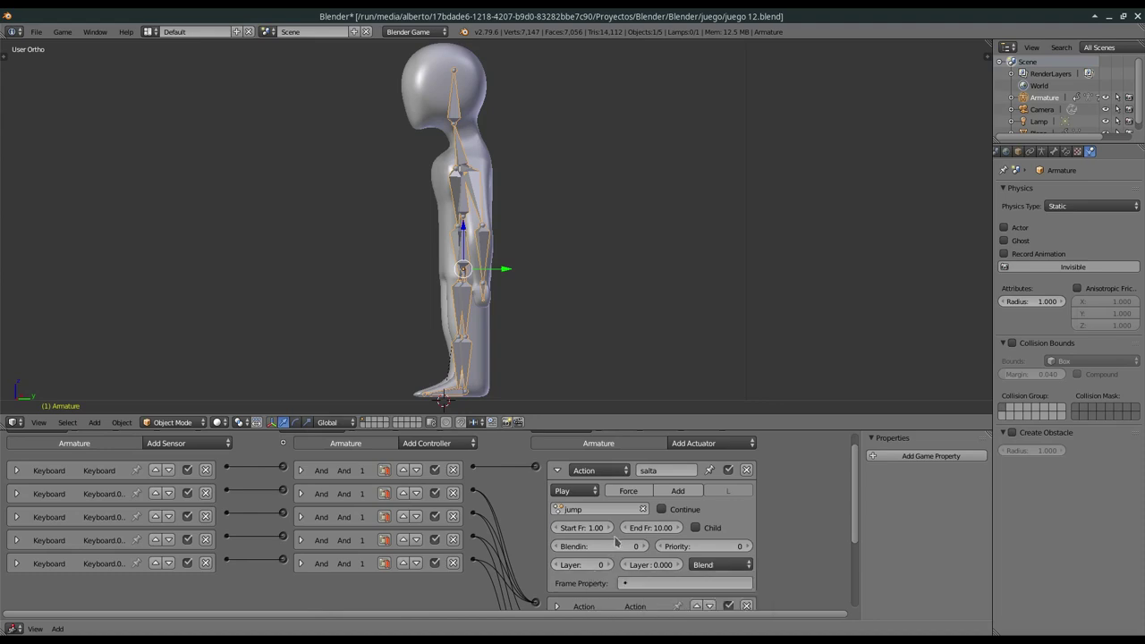
scroll(615, 558, up, 3)
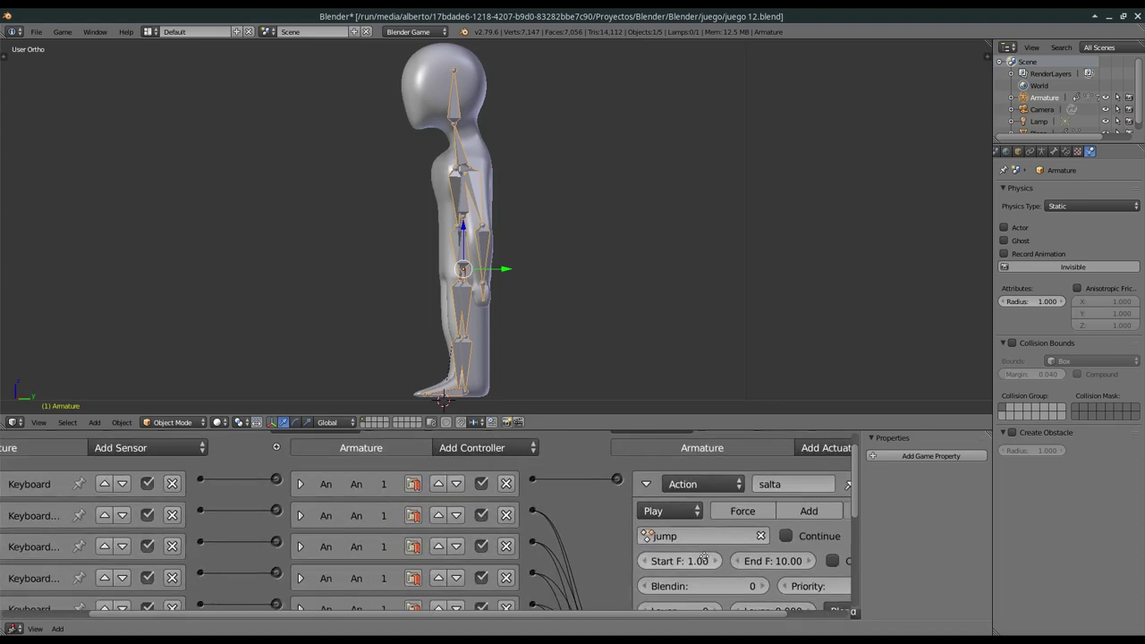
middle_drag(617, 558, 526, 481)
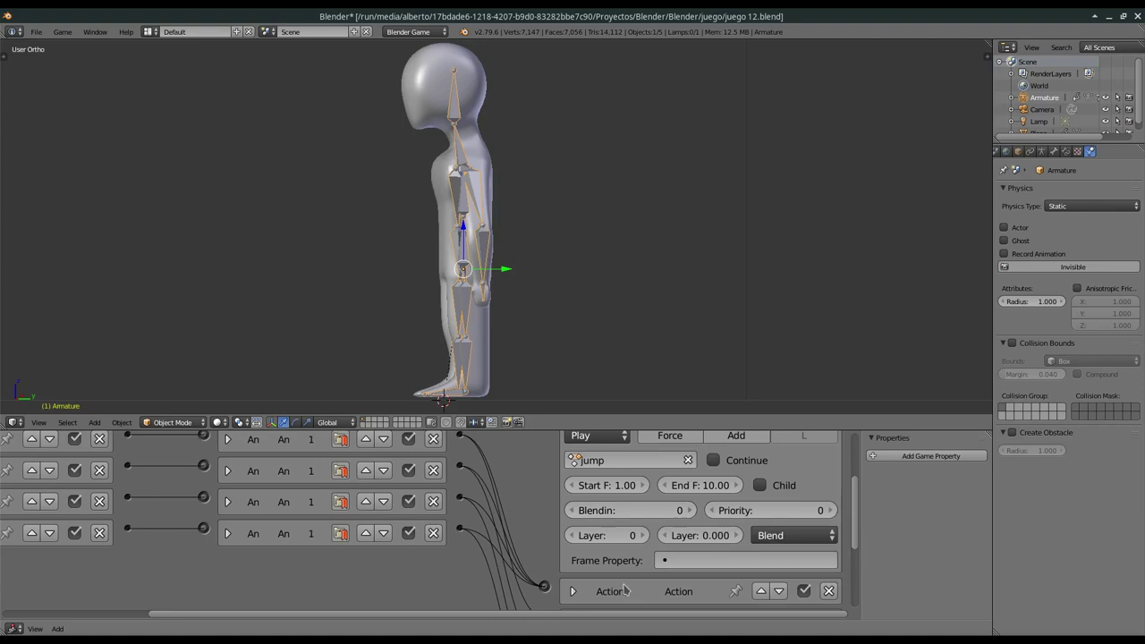
Set salta's Blendin to 2, Priority 1, Layer 1 and layer weight 0.100
click(690, 511)
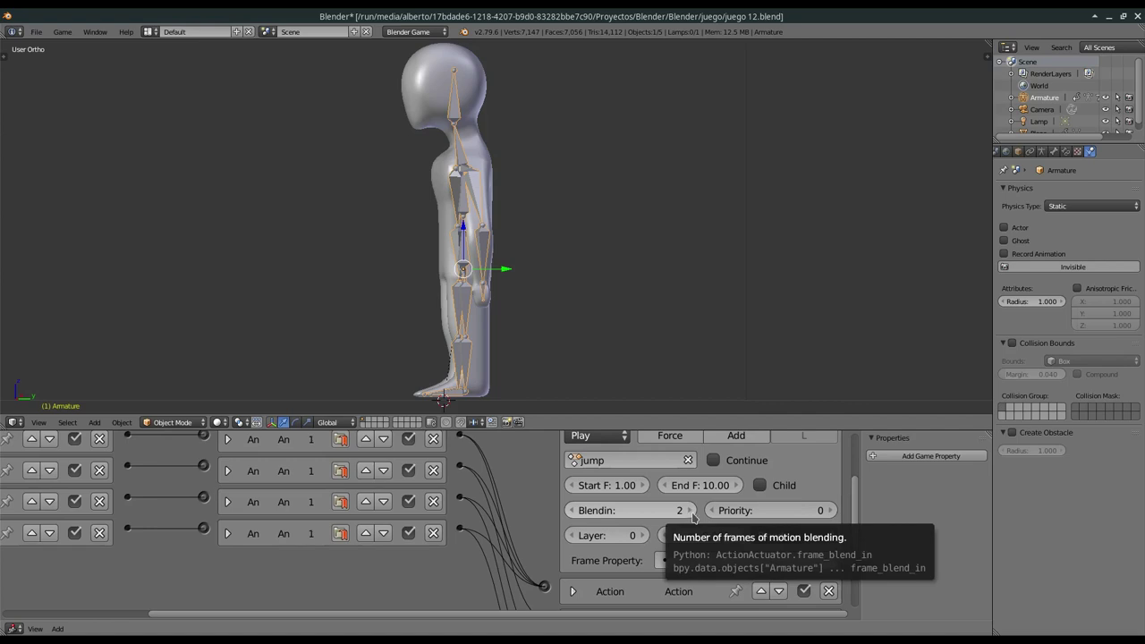
click(832, 512)
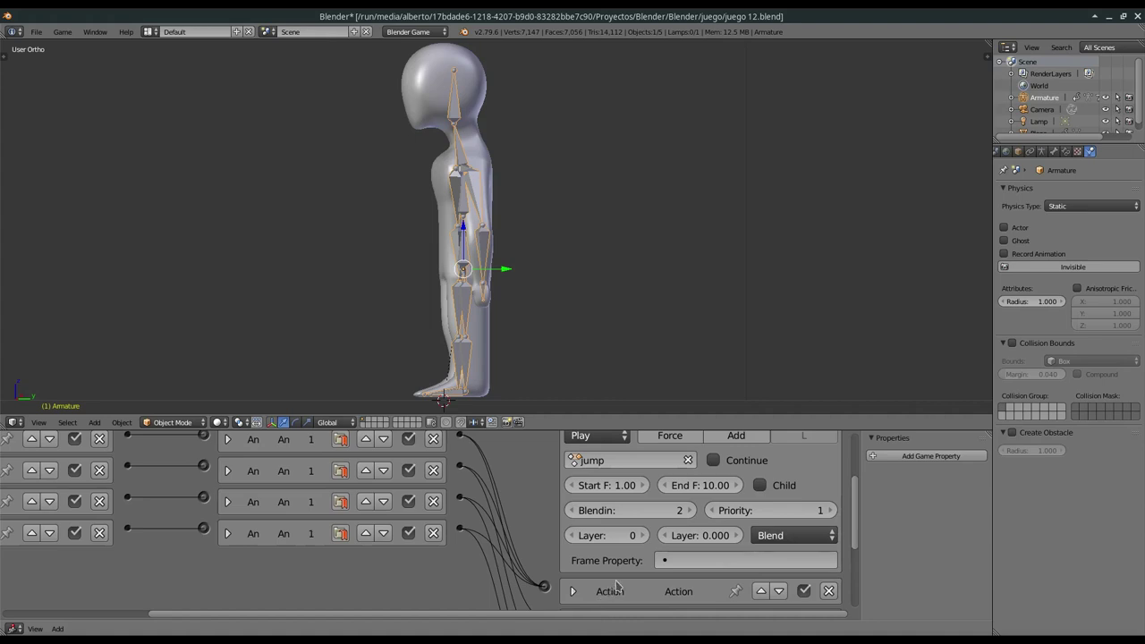
click(644, 535)
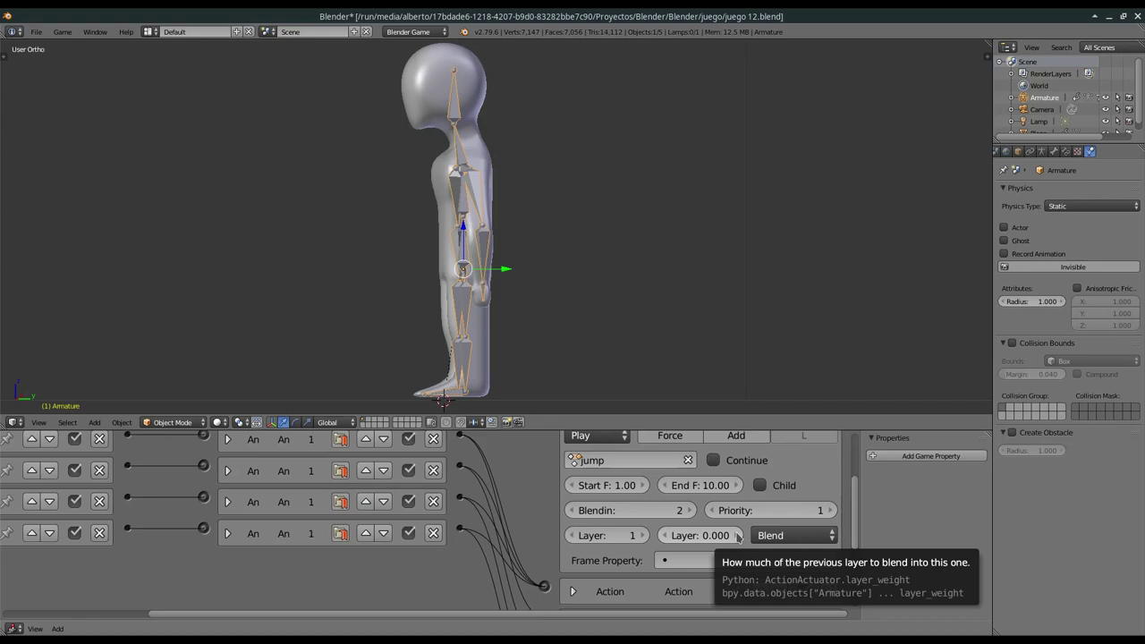
click(738, 536)
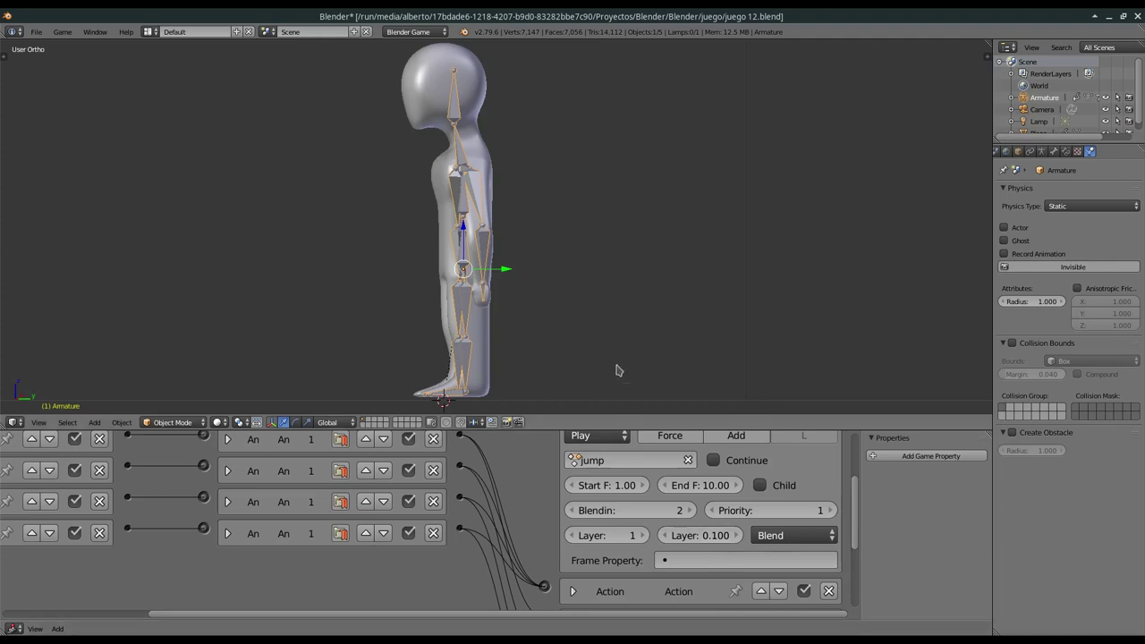
scroll(539, 338, down, 3)
Expand the caminar walk actuator and set Priority 2, Layer 2 and layer weight 0.700
mouse_move(504, 310)
middle_down()
mouse_move(579, 328)
mouse_move(539, 293)
mouse_move(571, 329)
middle_up()
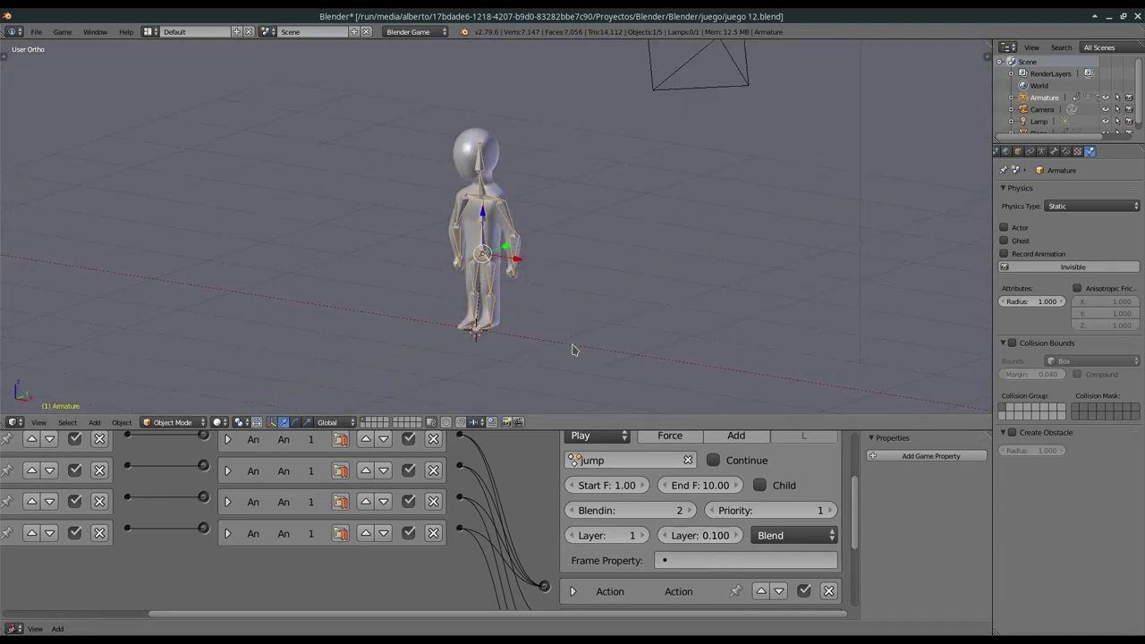
click(573, 591)
drag(861, 497, 856, 535)
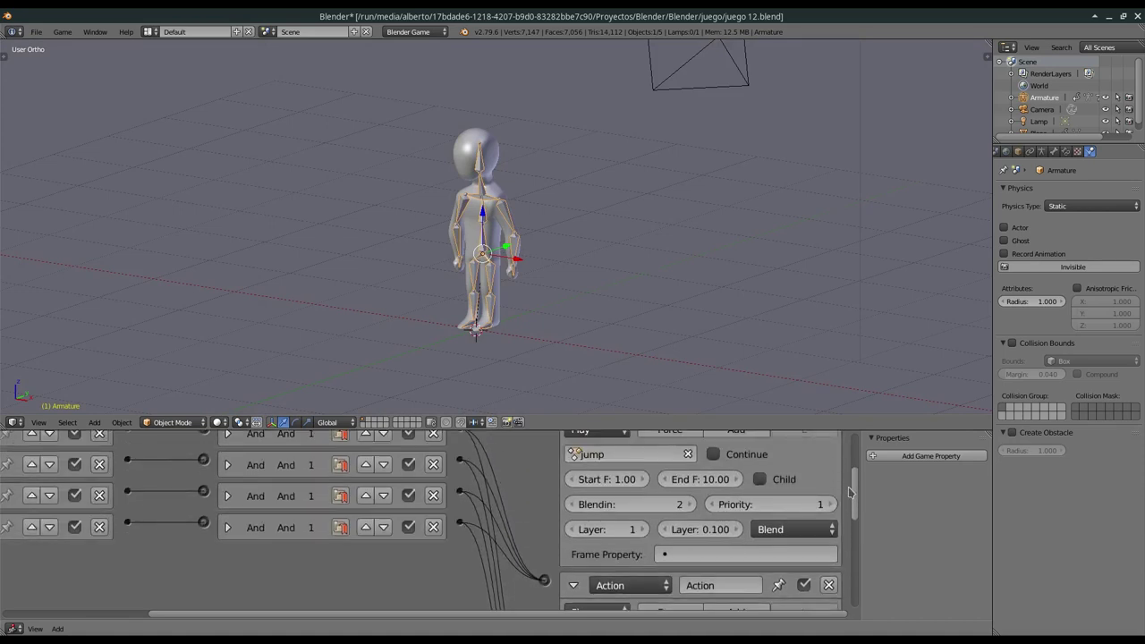
drag(856, 534, 855, 548)
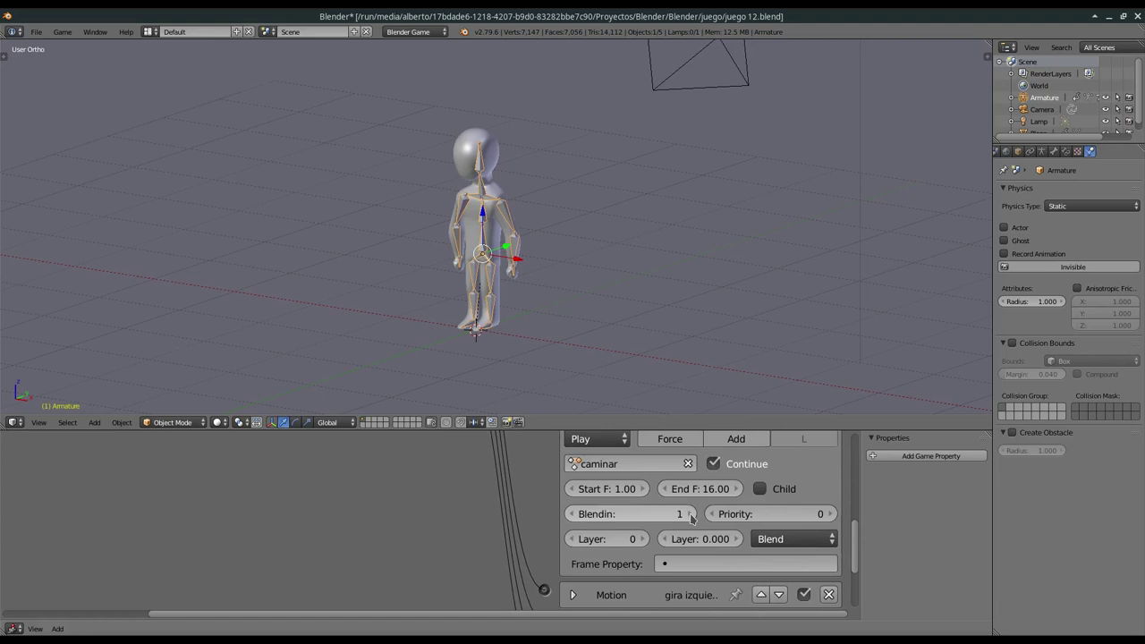
click(830, 516)
click(830, 517)
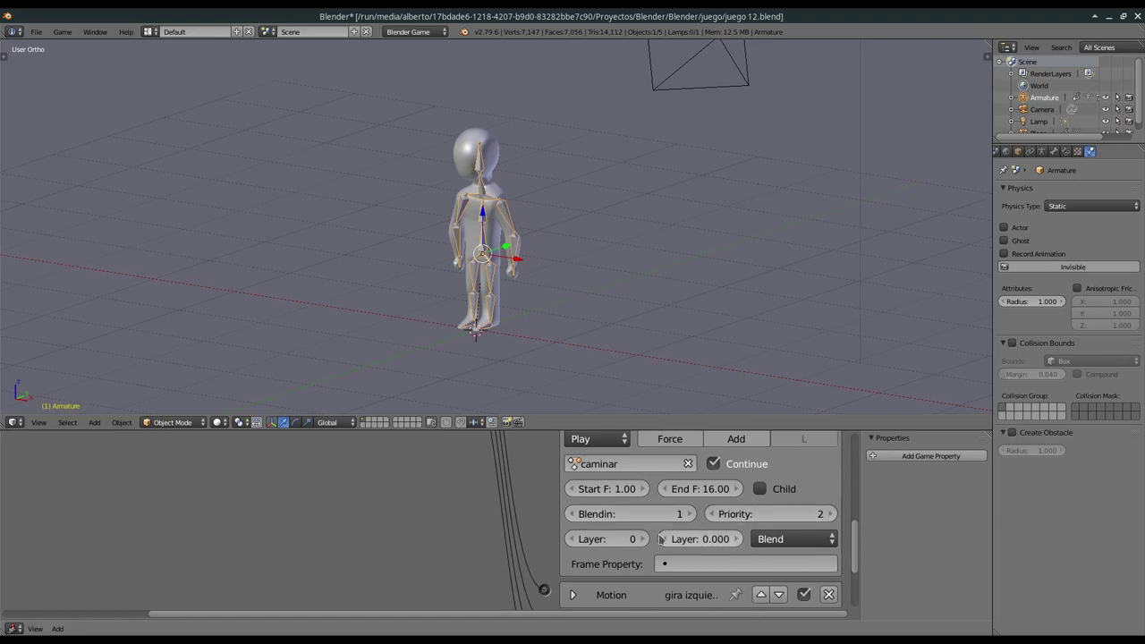
click(641, 541)
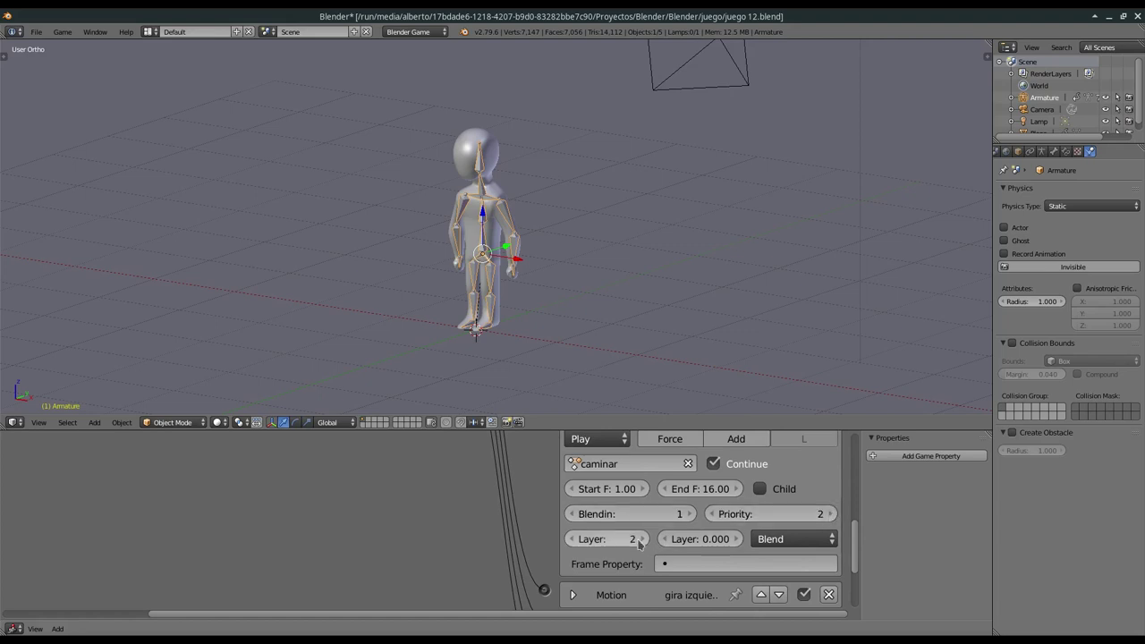
click(738, 541)
click(738, 541)
click(737, 541)
click(737, 541)
click(737, 541)
click(737, 540)
click(737, 540)
Bring the character into a centred side view in the viewport
key(p)
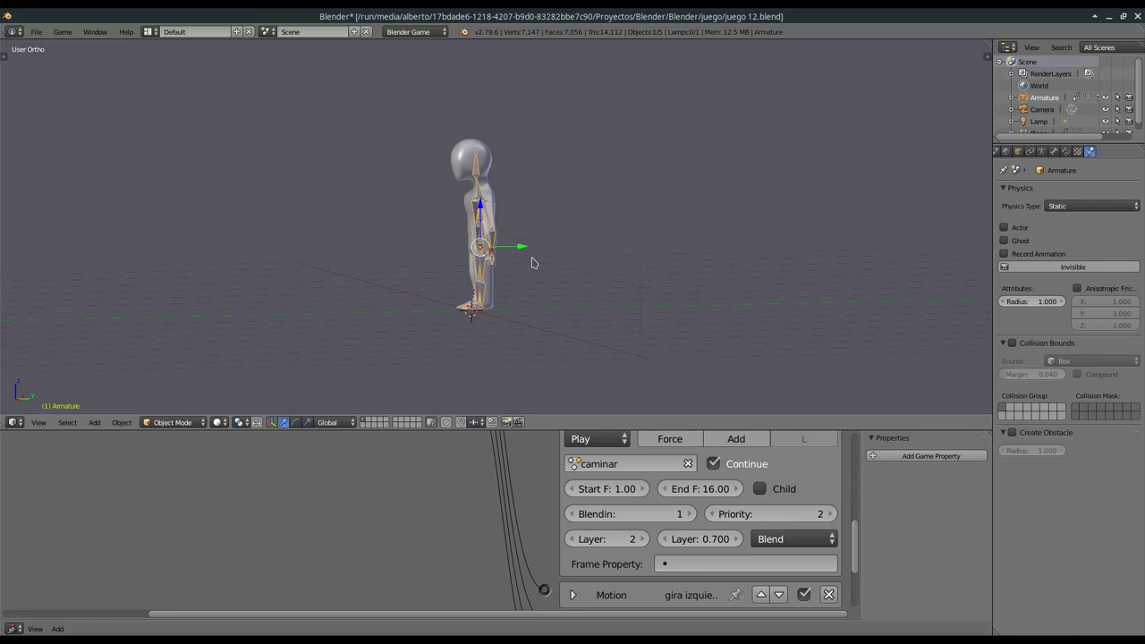
scroll(548, 289, down, 1)
scroll(537, 279, up, 1)
scroll(536, 277, up, 1)
shift+middle_drag(534, 277, 627, 262)
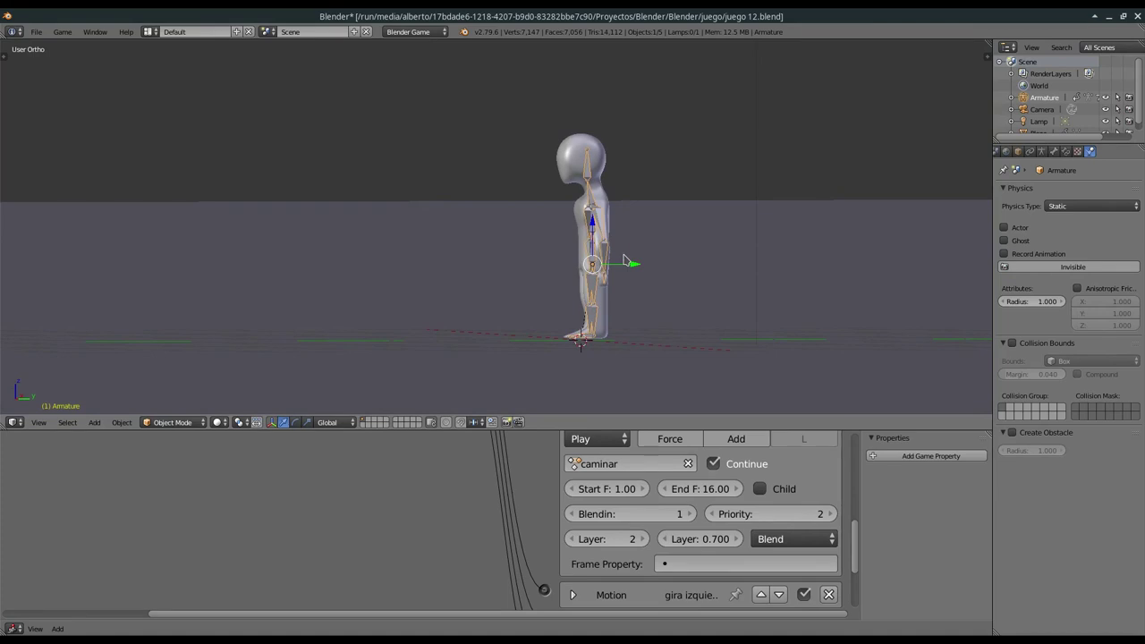
Play the game, walking the character left and right with Up/Down arrows, then stop with Escape
key(p)
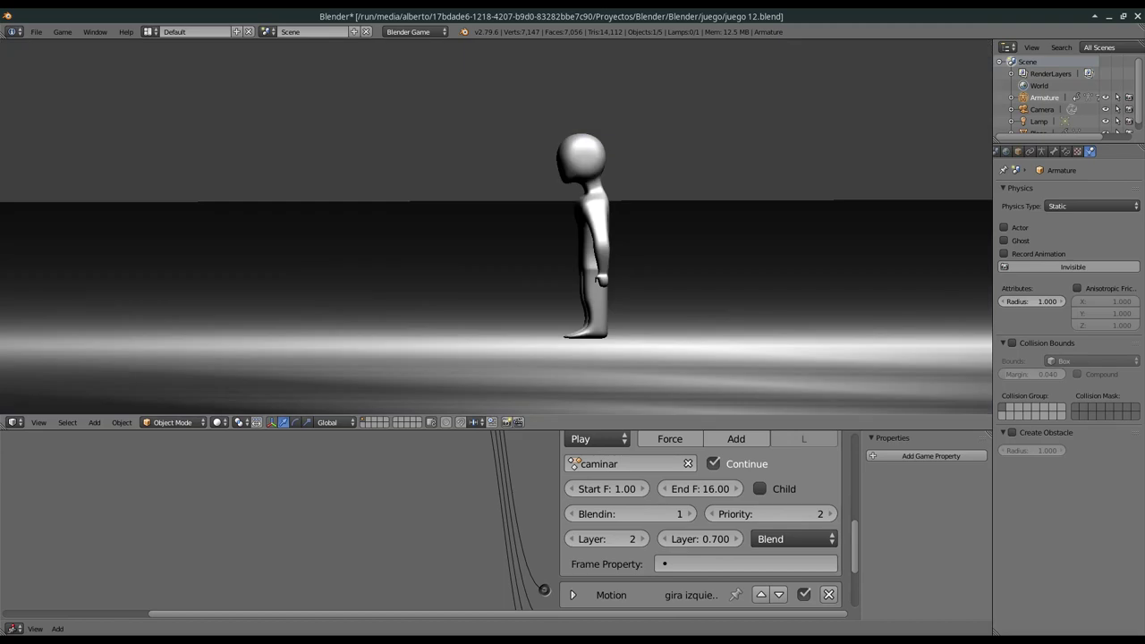
key(Up)
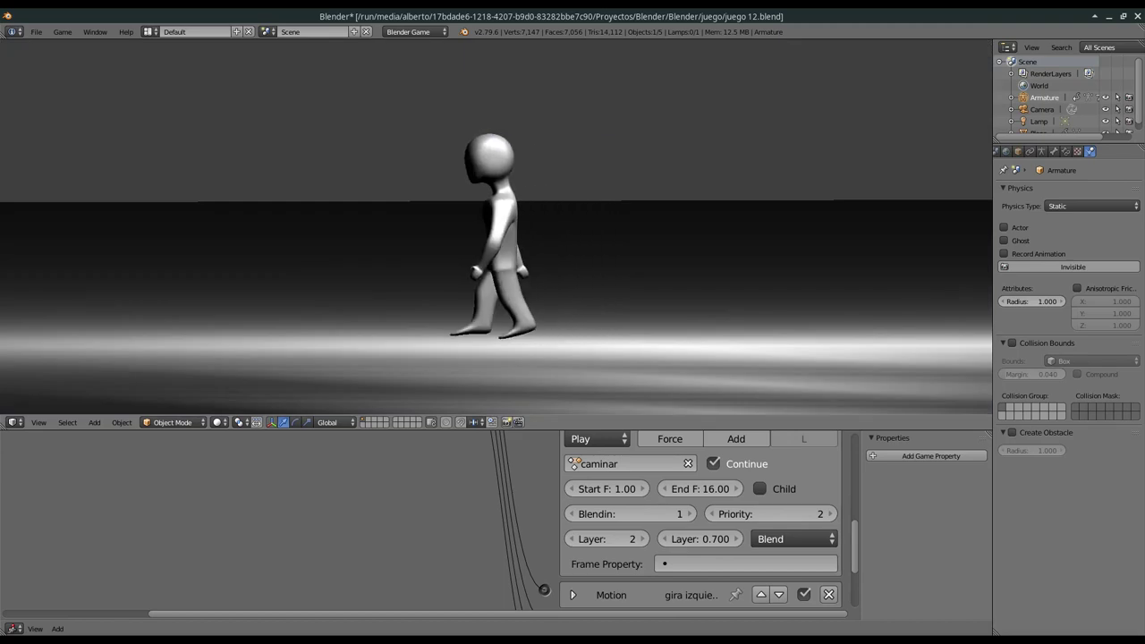
key(Down)
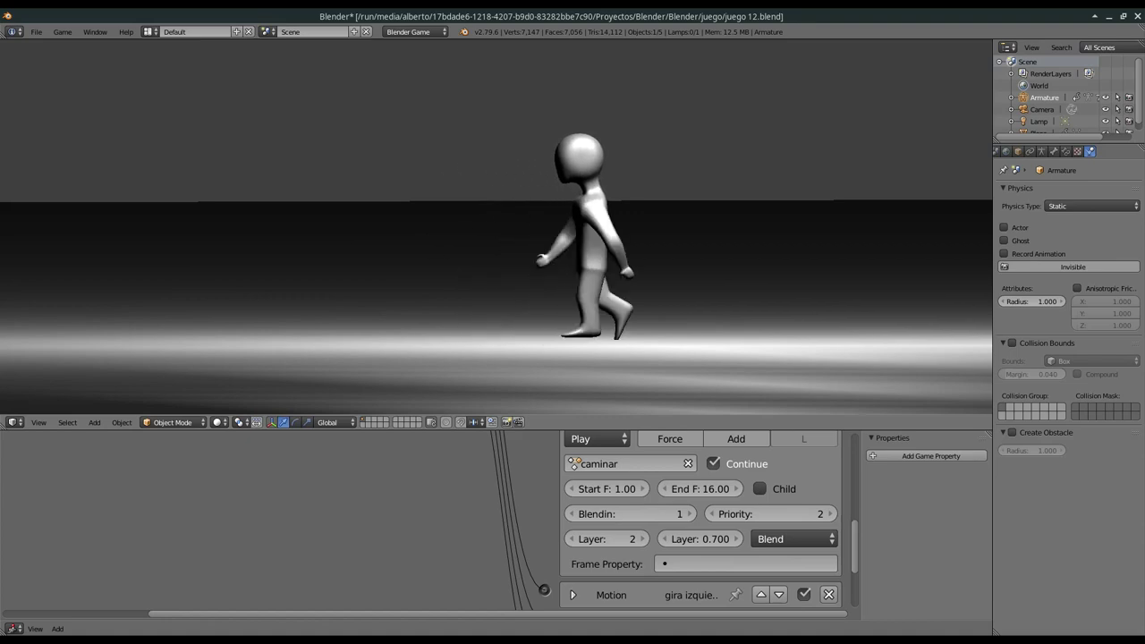
key(Up)
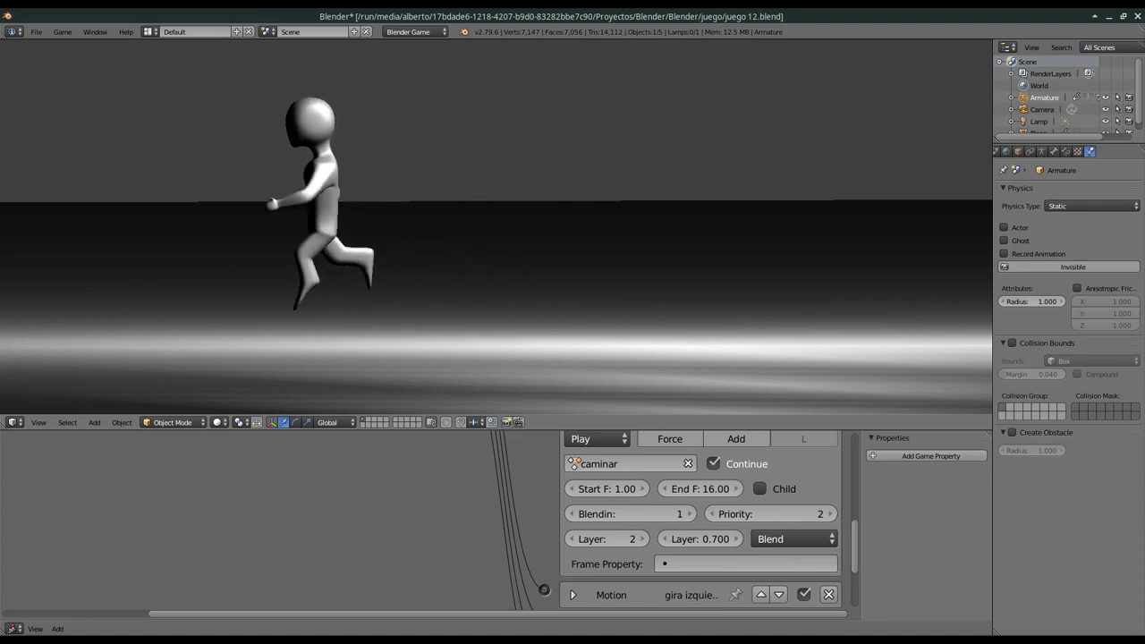
key(Down)
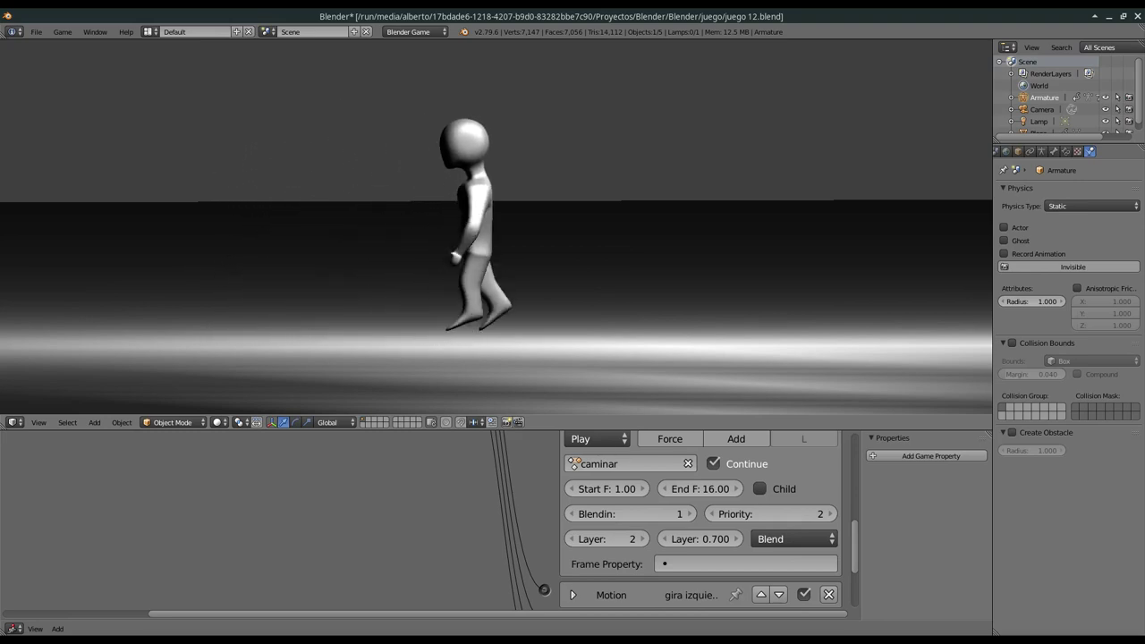
key(Down)
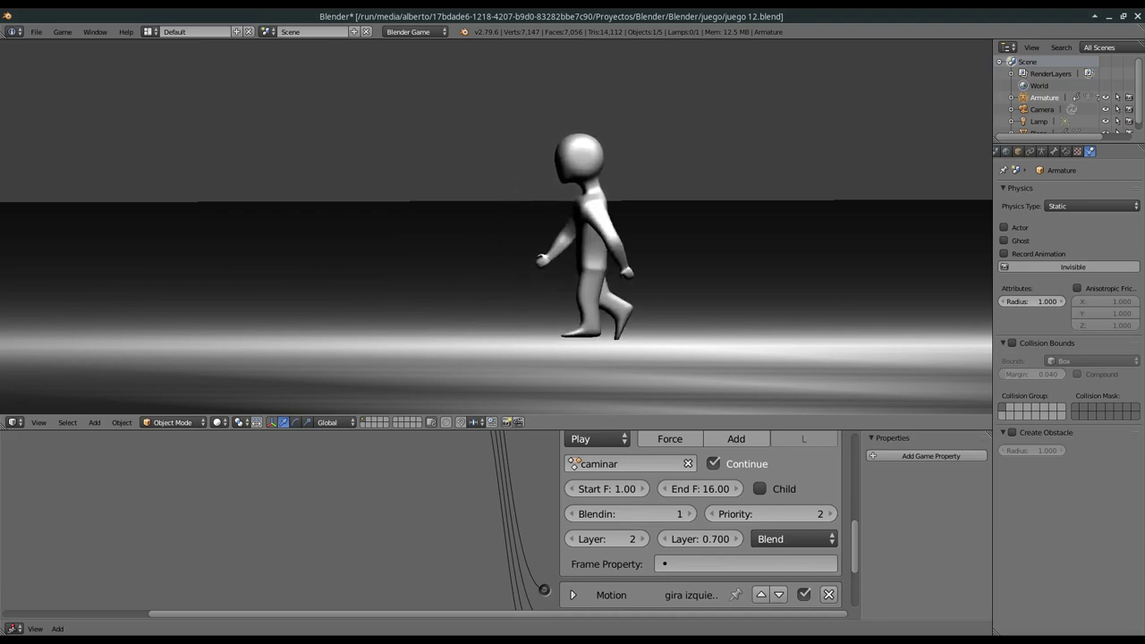
key(Up)
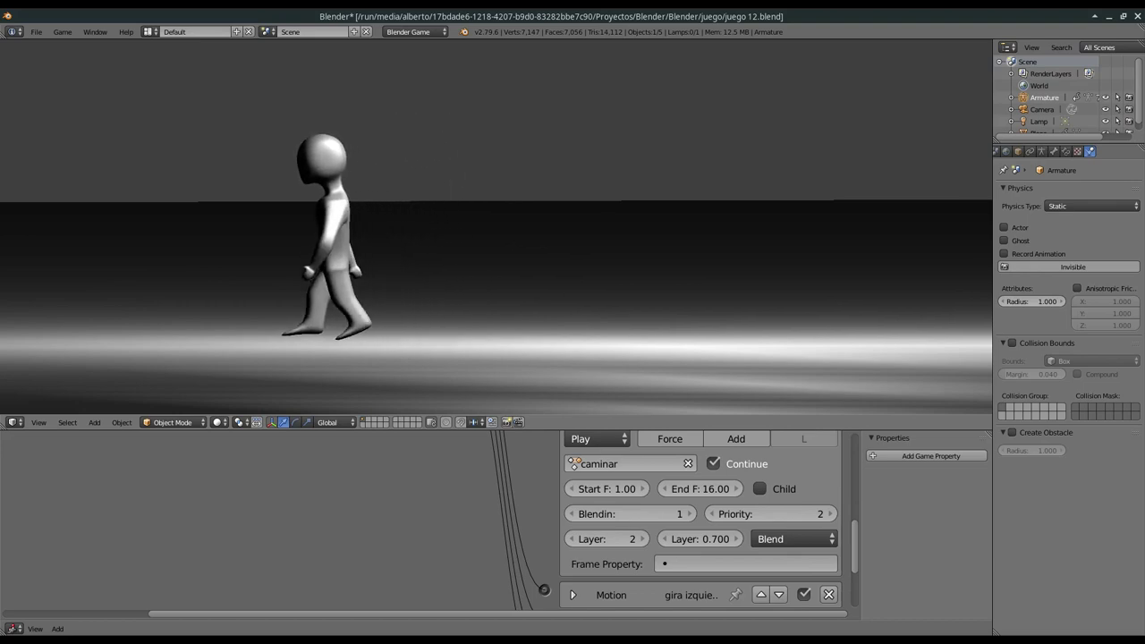
key(Down)
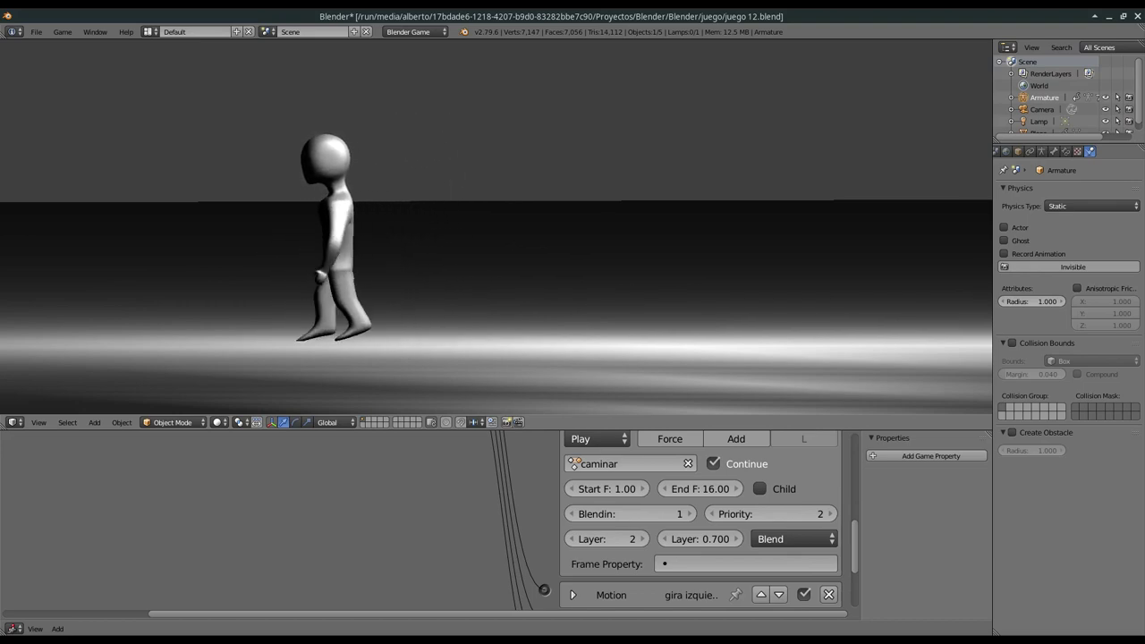
key(Left)
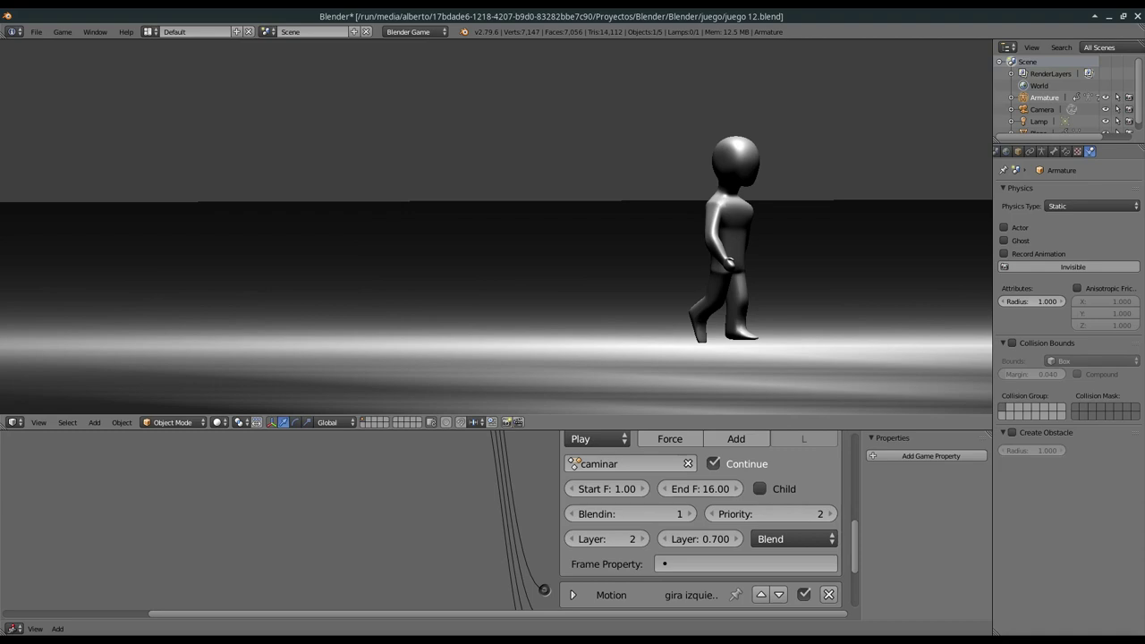
key(Escape)
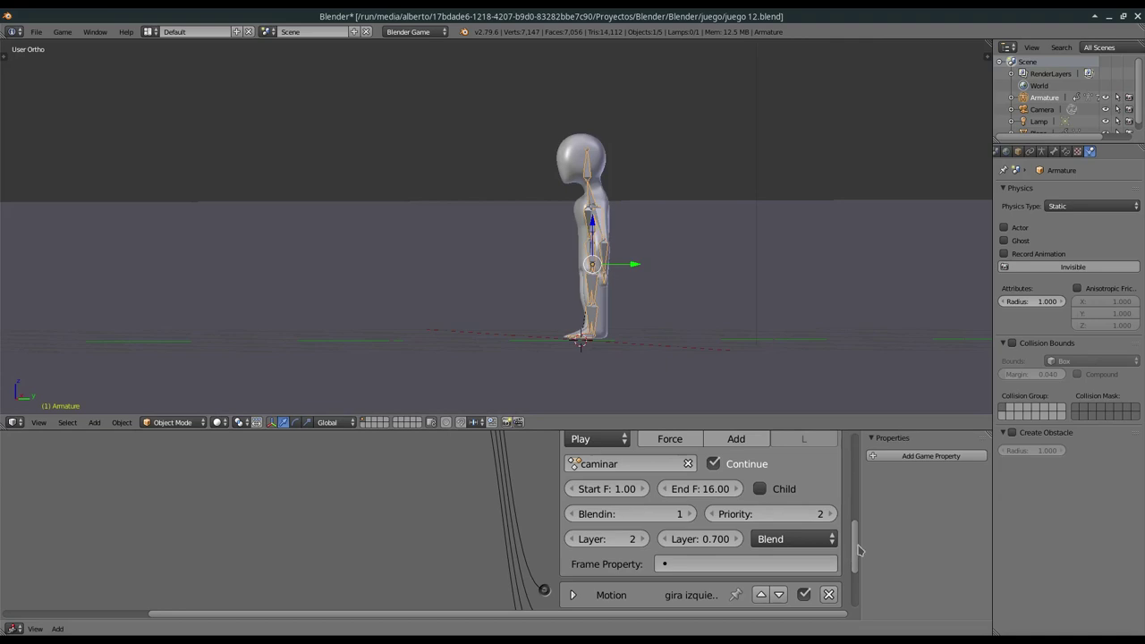
drag(853, 546, 856, 466)
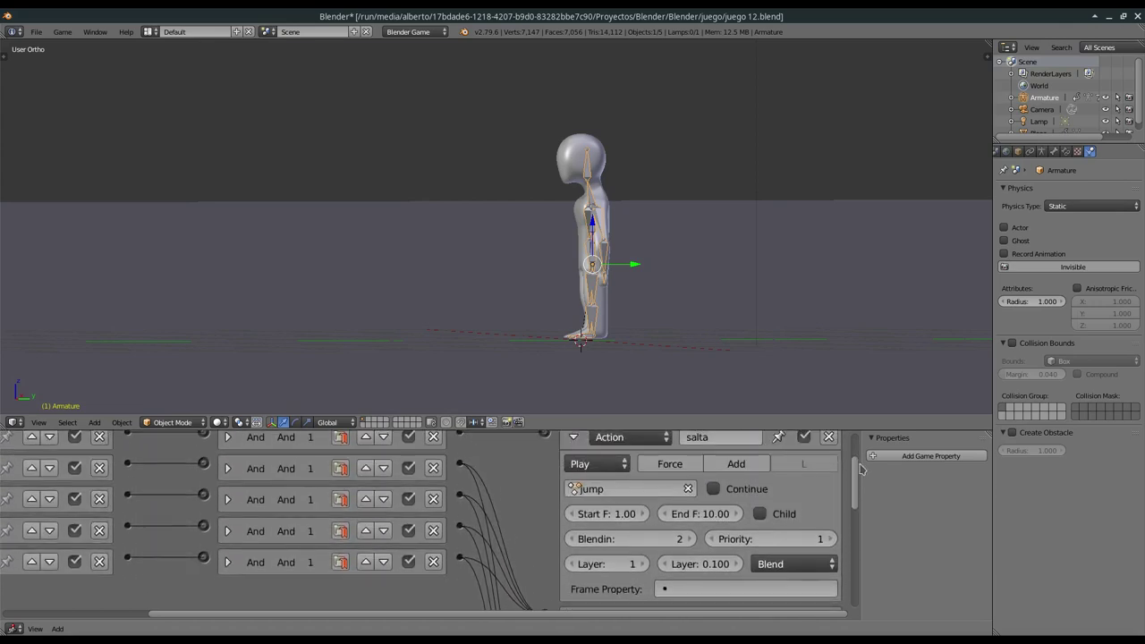
click(602, 469)
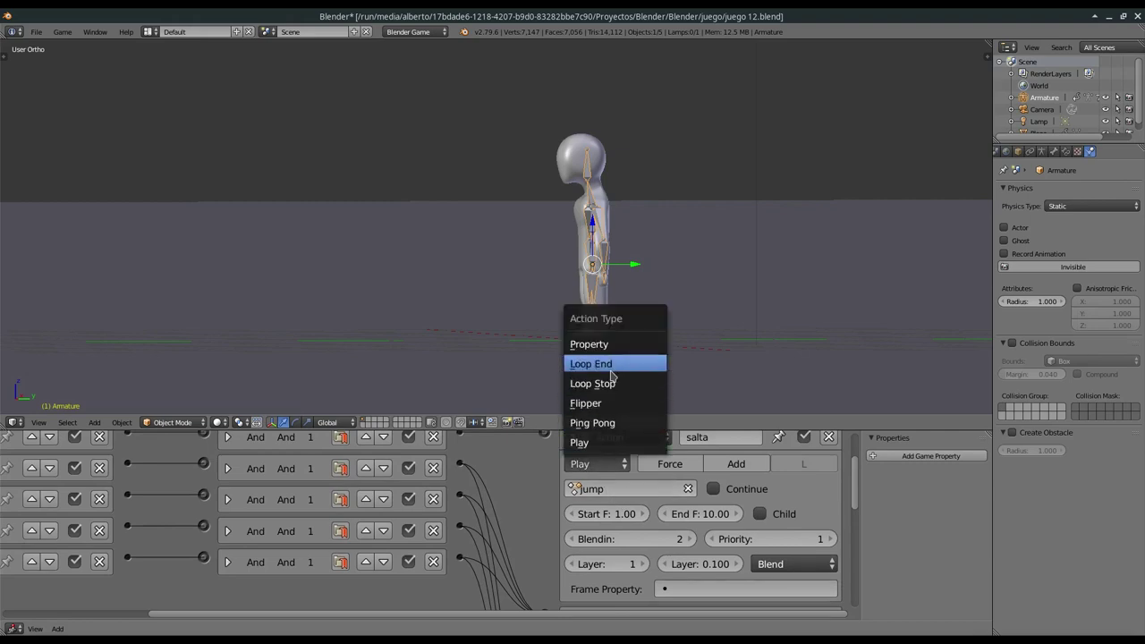
click(609, 445)
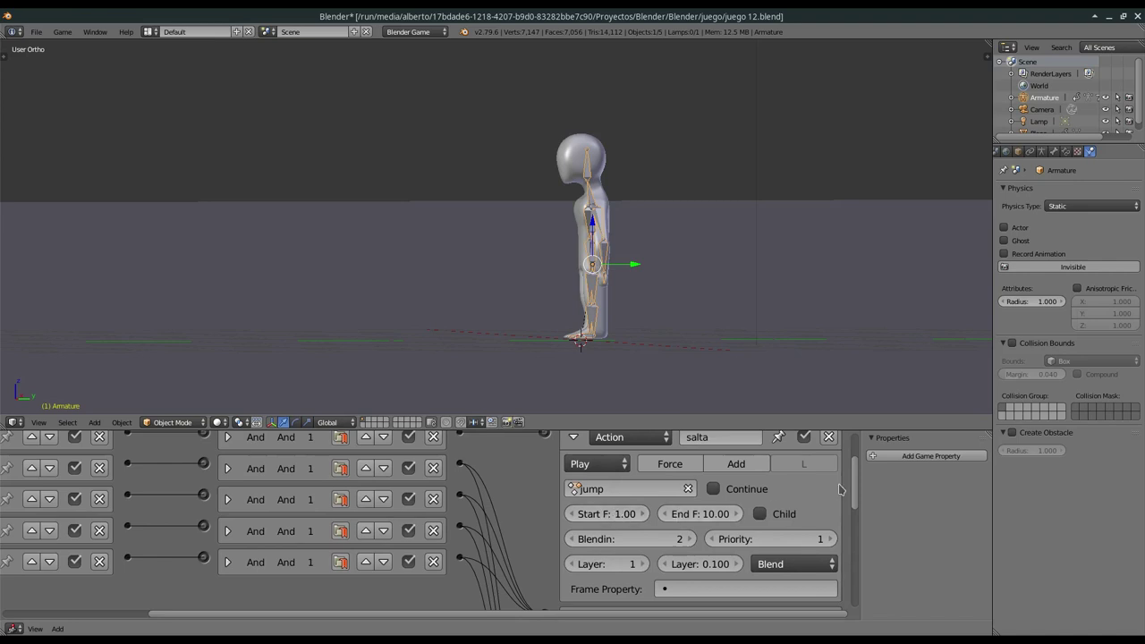
drag(859, 482, 855, 501)
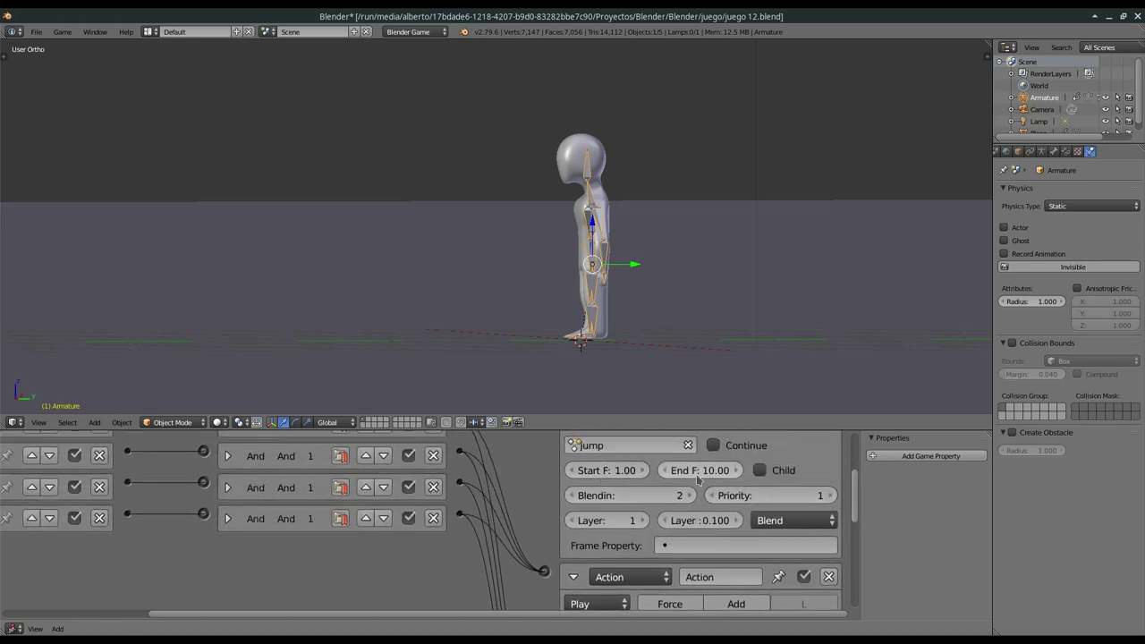
scroll(777, 531, down, 5)
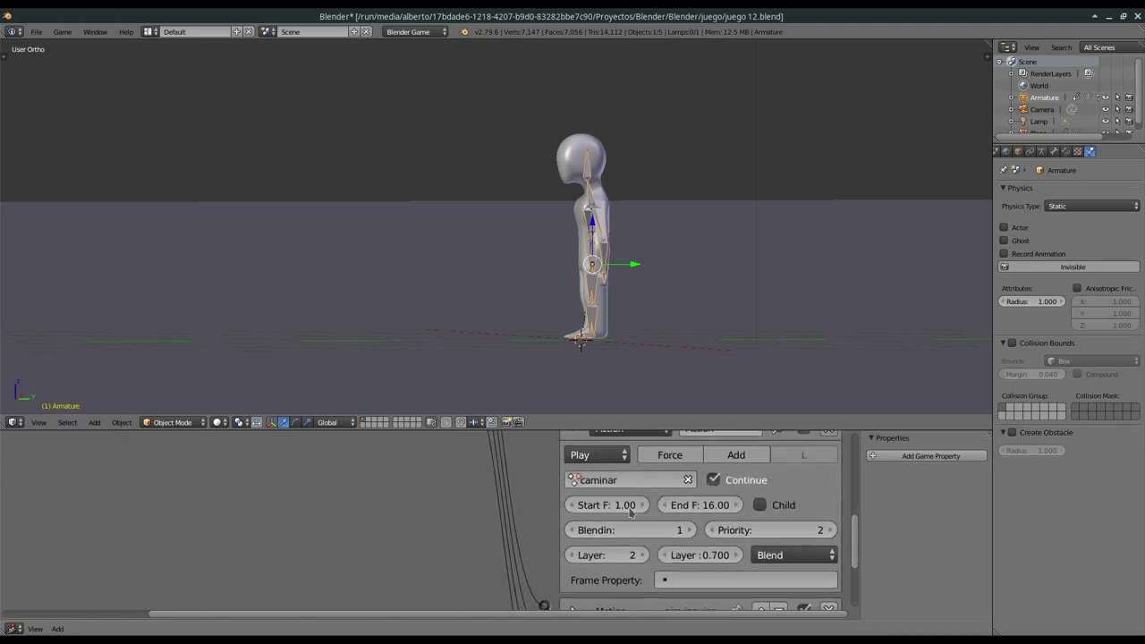
drag(856, 539, 856, 486)
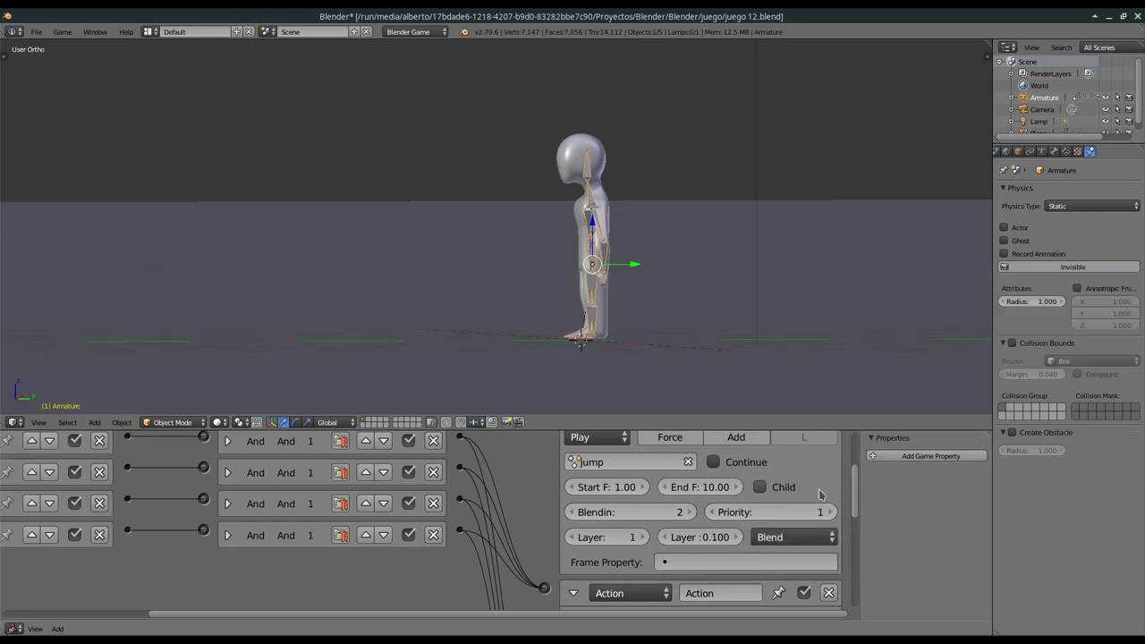
drag(853, 486, 853, 536)
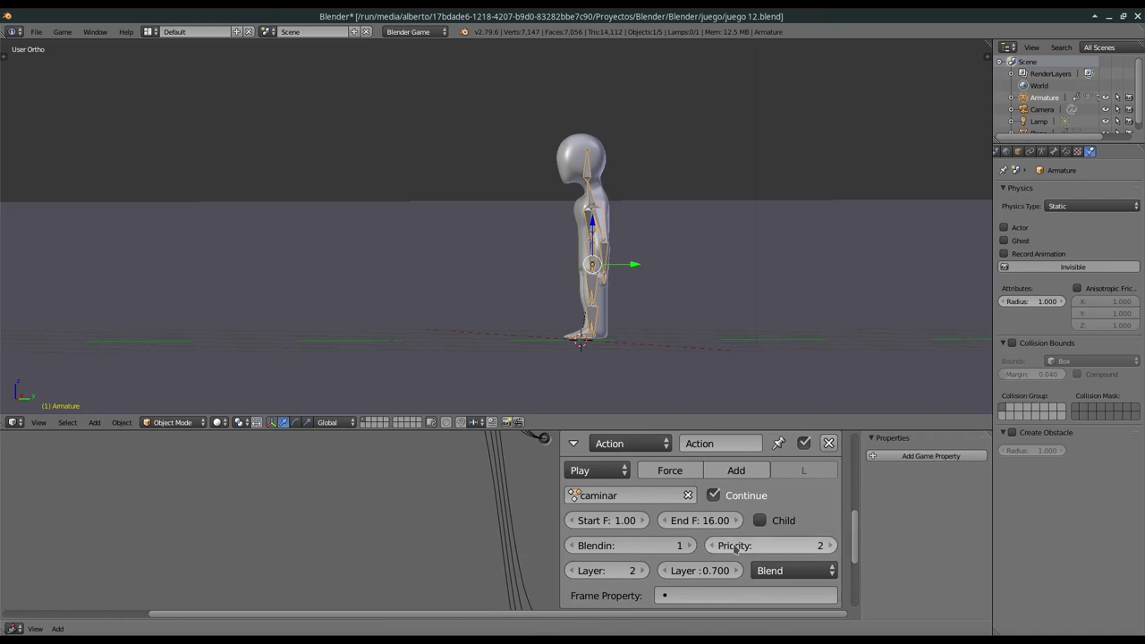
mouse_move(853, 535)
mouse_down()
mouse_move(867, 484)
mouse_move(856, 532)
mouse_up()
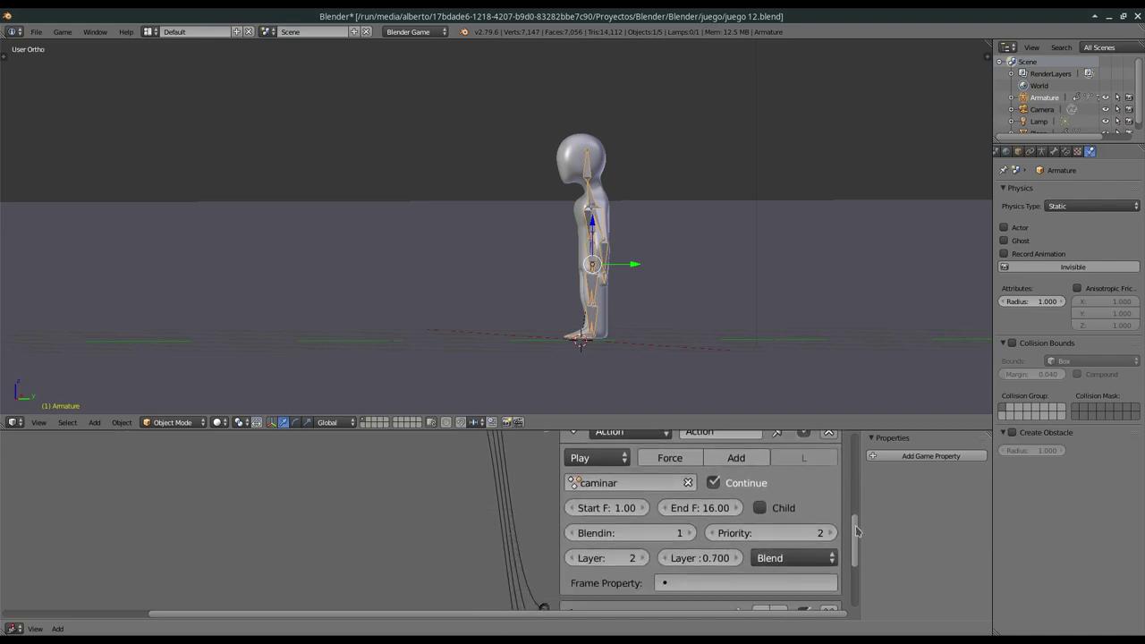
drag(857, 532, 861, 480)
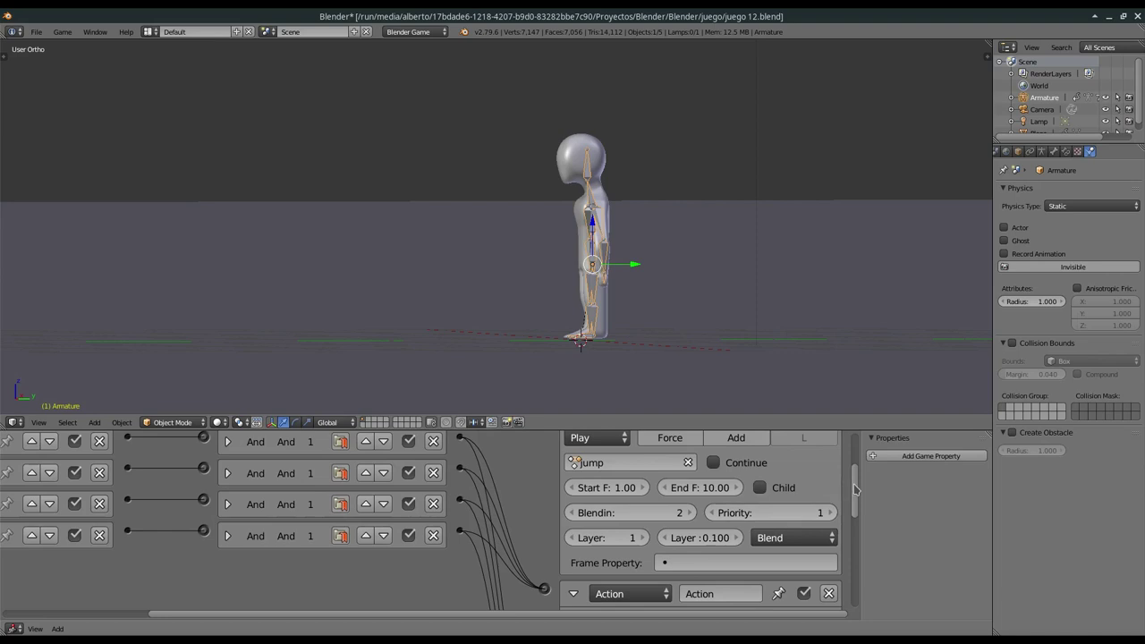
drag(855, 489, 856, 545)
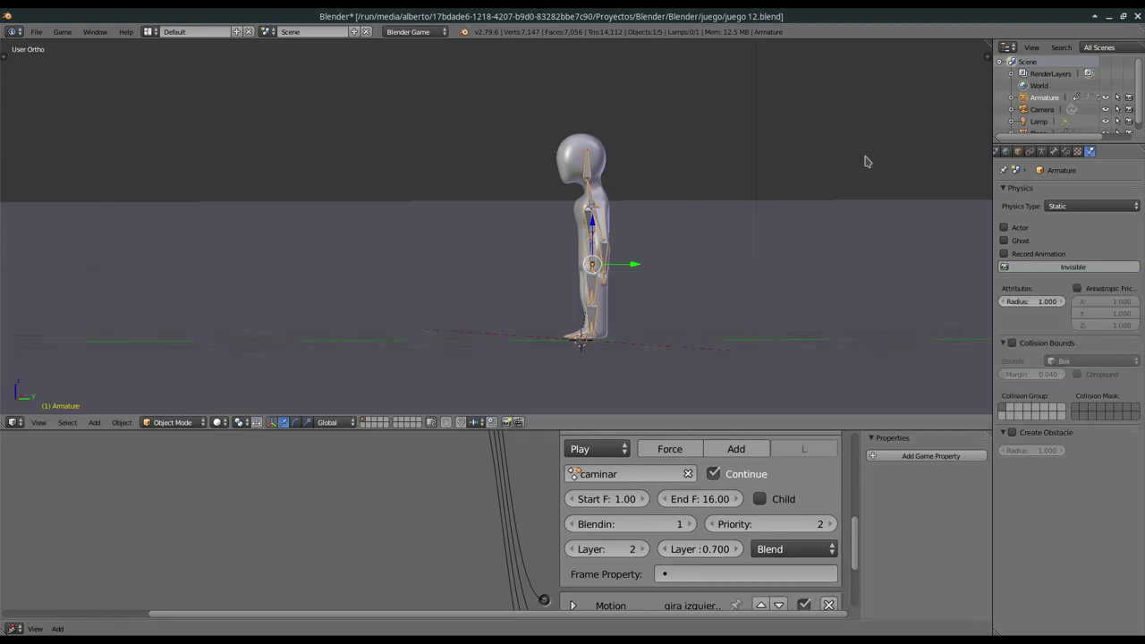
key(p)
key(Up)
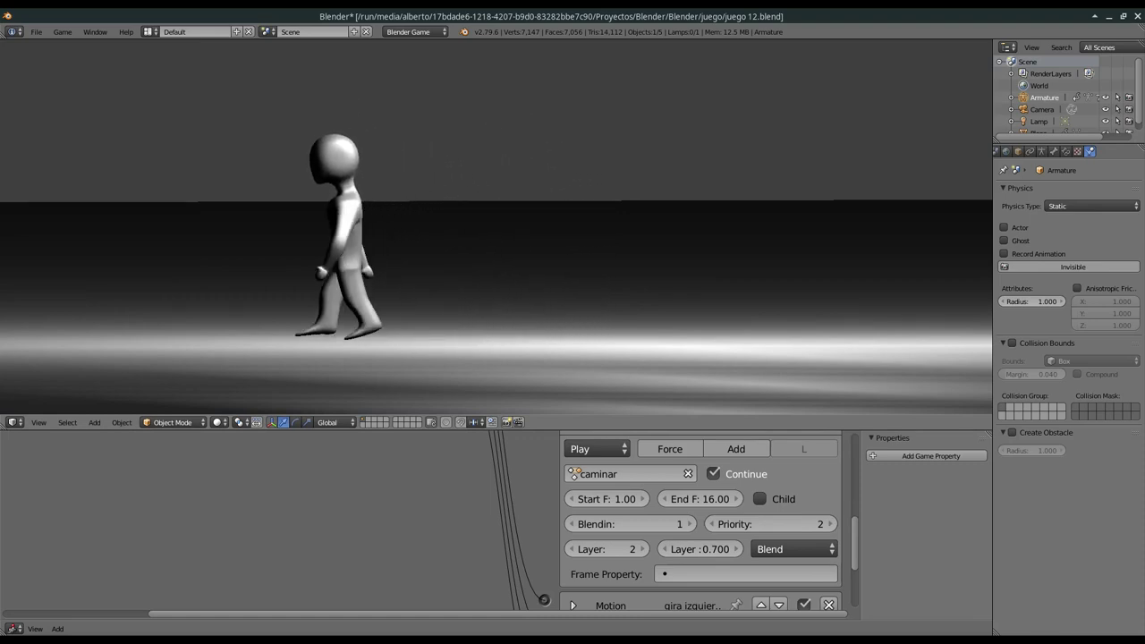
key(Escape)
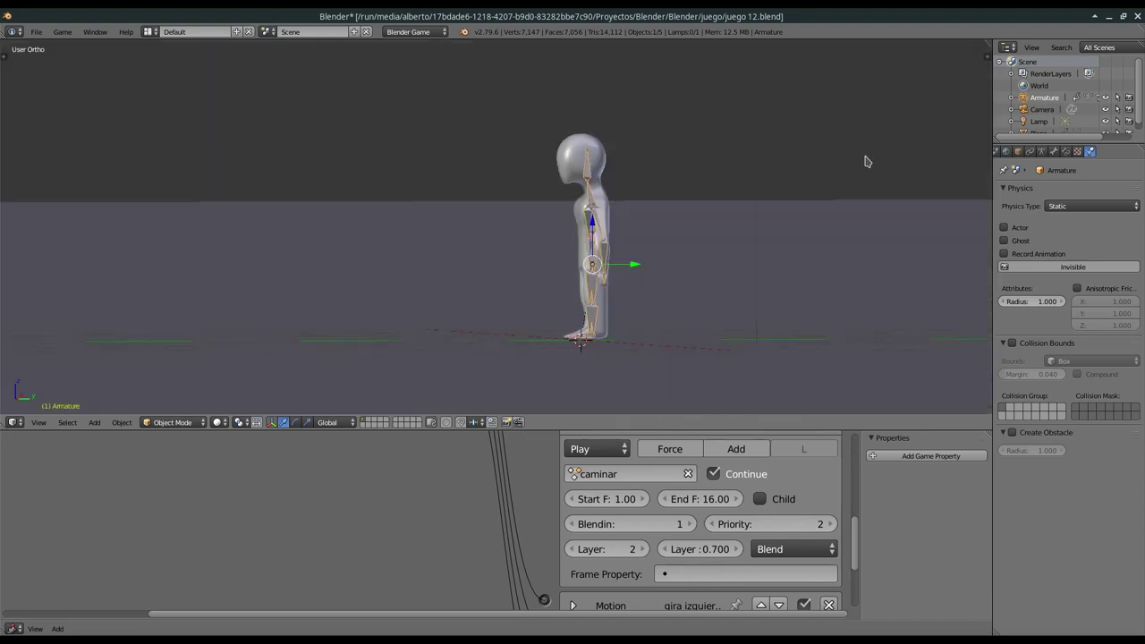
scroll(844, 154, down, 2)
scroll(751, 215, down, 2)
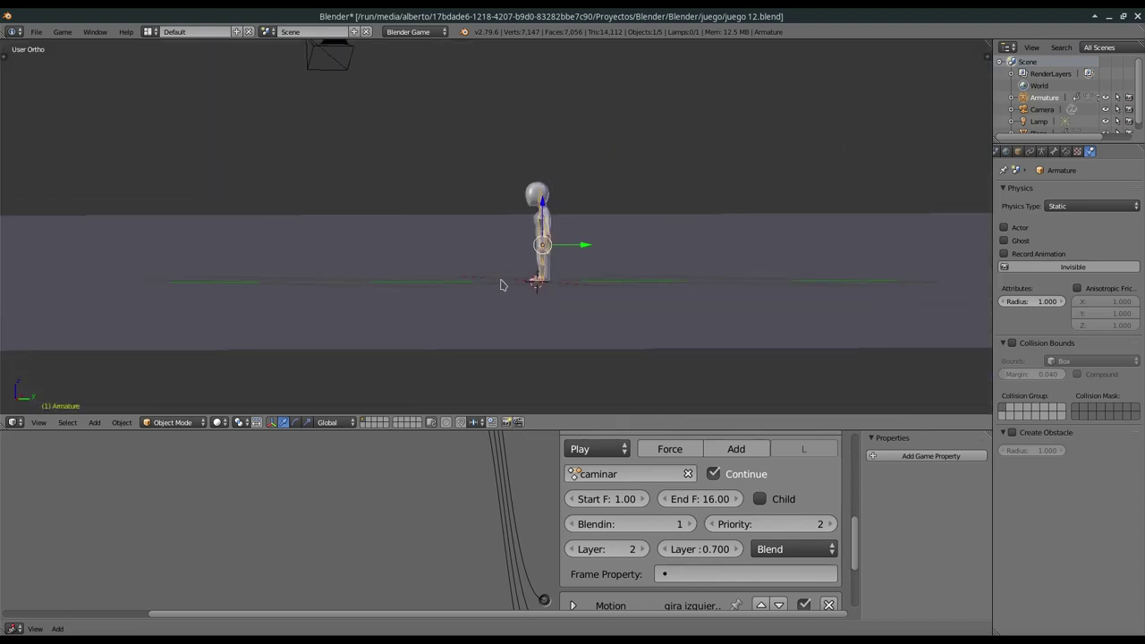
Fold the caminar walk Action and salta actuators into compact one-line rows
mouse_move(418, 294)
middle_down()
mouse_move(417, 332)
mouse_move(437, 324)
mouse_move(434, 334)
middle_up()
key(KP_5)
key(KP_5)
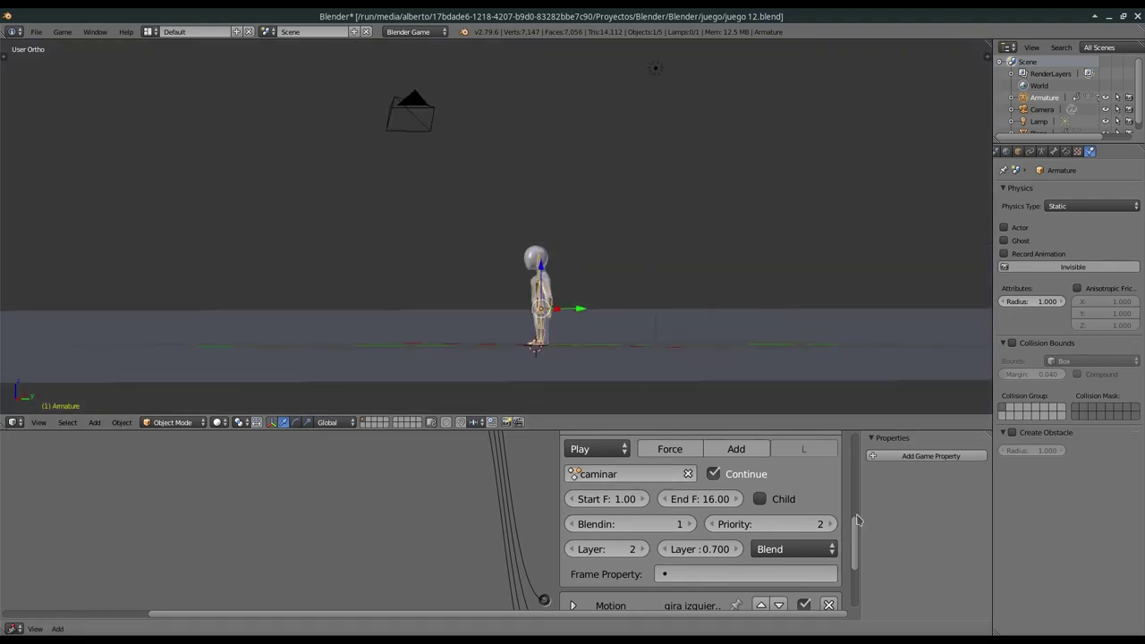
drag(859, 543, 855, 508)
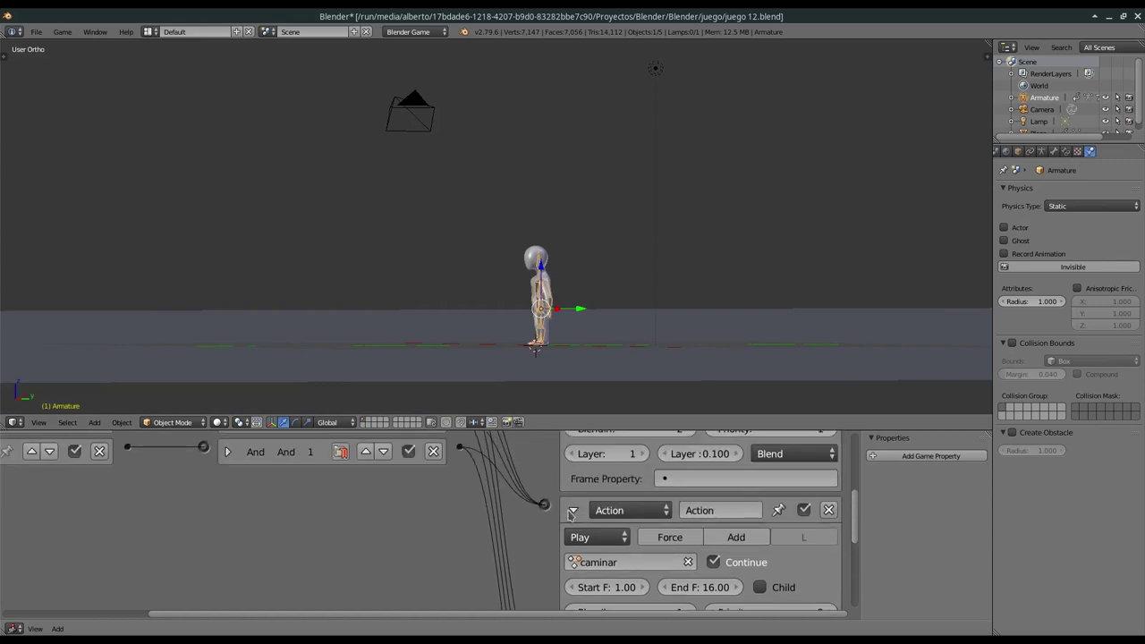
click(573, 510)
scroll(862, 528, up, 5)
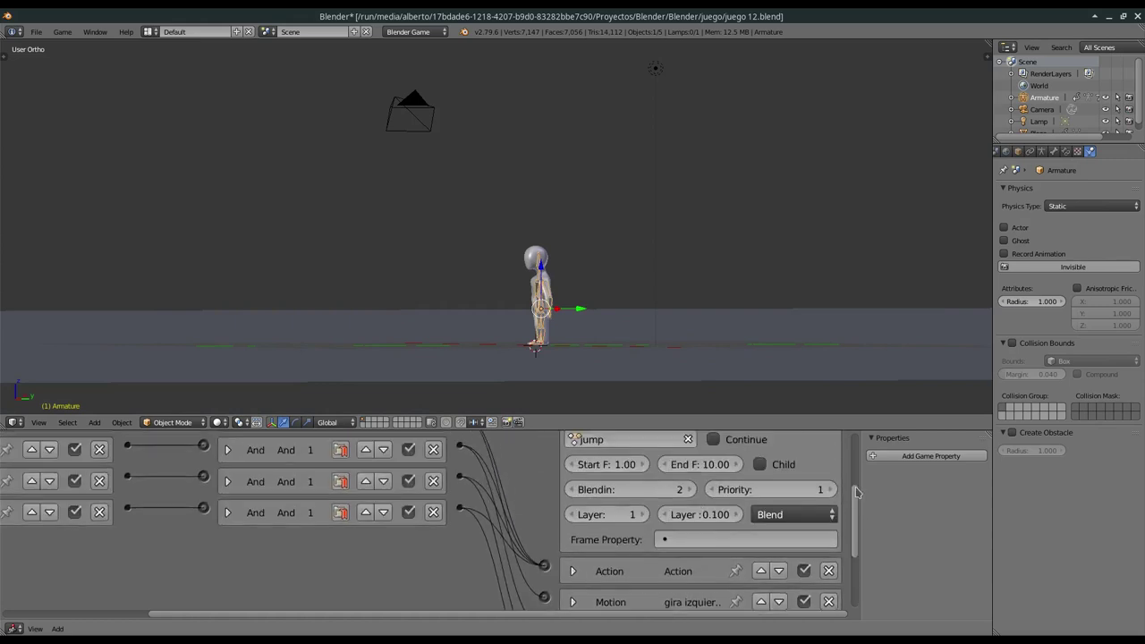
click(574, 484)
scroll(575, 250, down, 5)
scroll(545, 248, down, 2)
scroll(503, 218, down, 2)
mouse_move(501, 233)
middle_down()
mouse_move(474, 252)
mouse_move(569, 206)
mouse_move(541, 237)
mouse_move(528, 303)
mouse_move(552, 343)
mouse_move(549, 322)
mouse_move(573, 296)
mouse_move(573, 313)
mouse_move(582, 266)
mouse_move(585, 275)
middle_up()
scroll(548, 243, up, 3)
Orbit and zoom the viewport from a top-down view back to a low angle on the character
scroll(585, 274, up, 4)
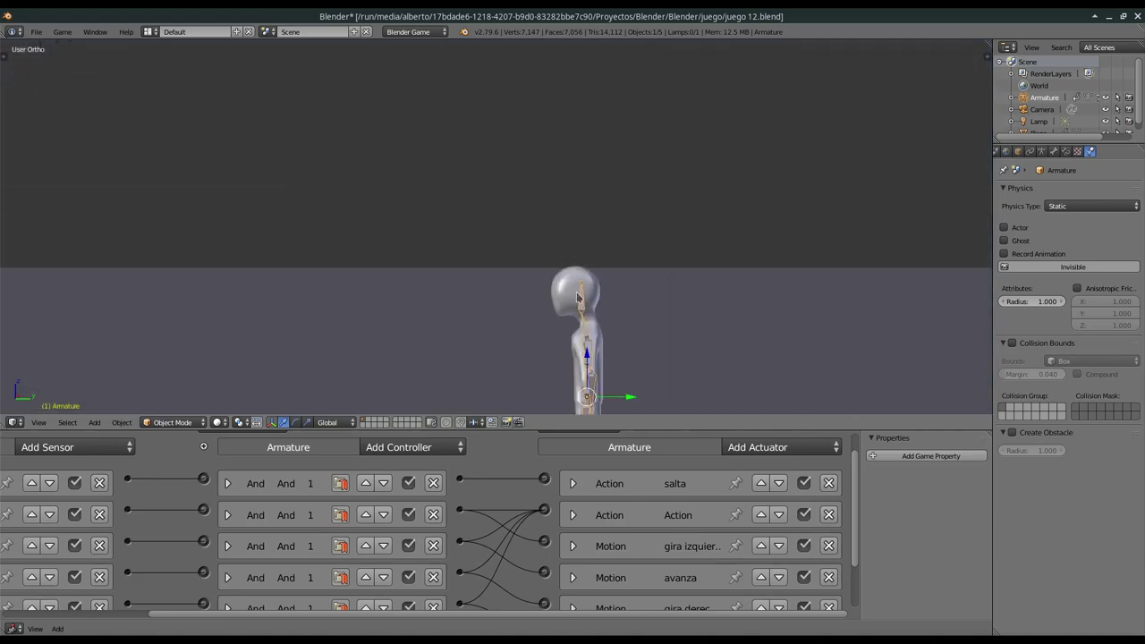
mouse_move(631, 363)
middle_down()
mouse_move(632, 230)
mouse_move(631, 281)
middle_up()
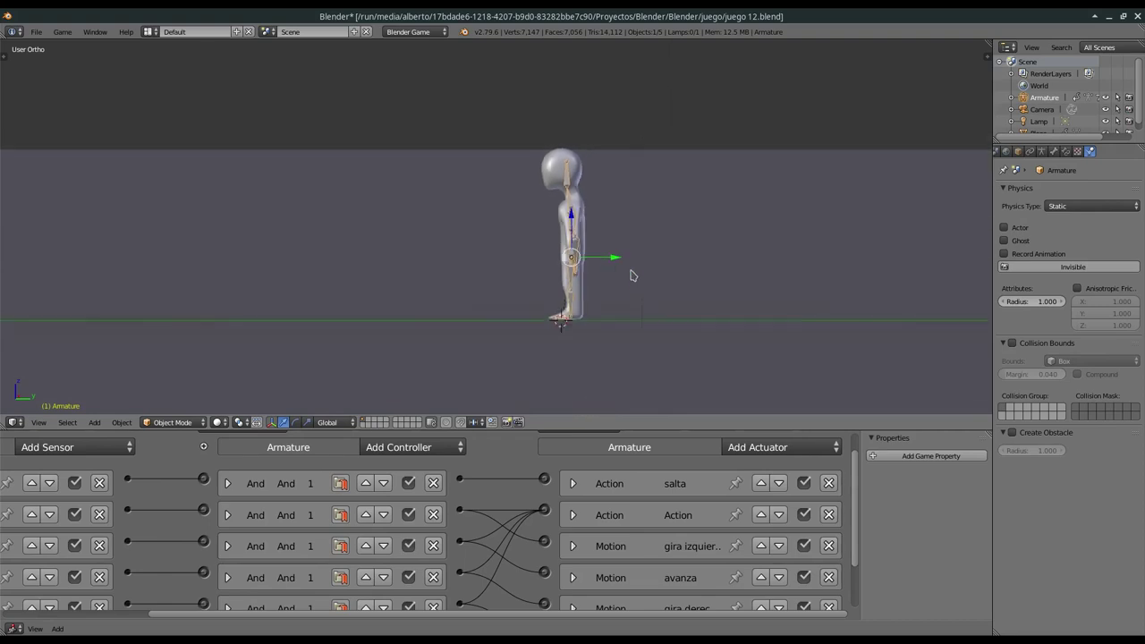
scroll(631, 277, down, 4)
key(KP_8)
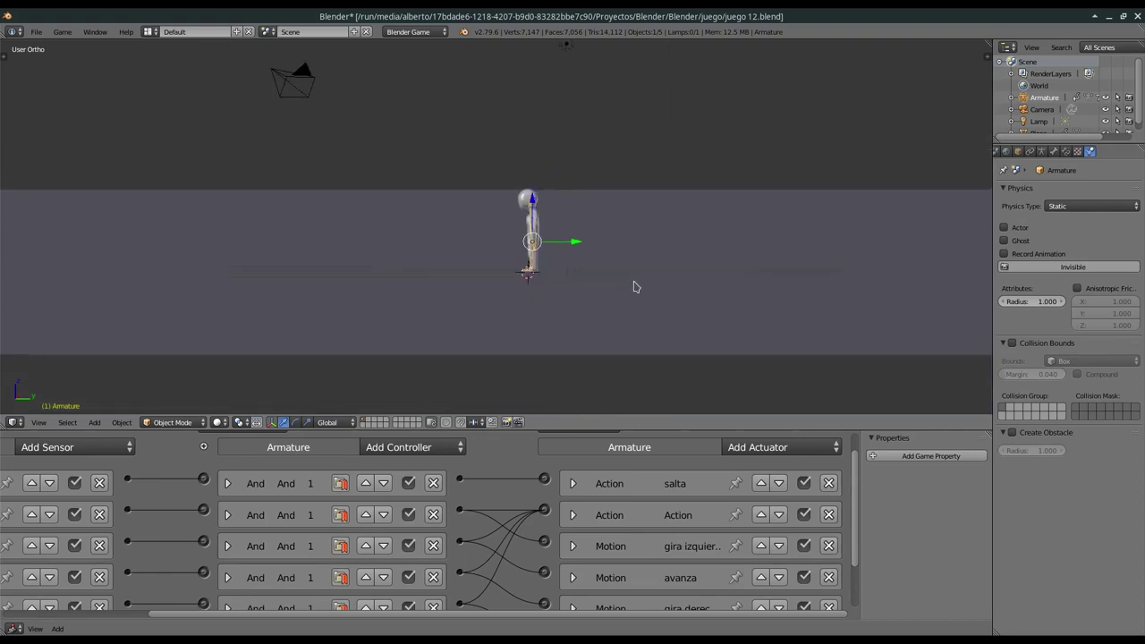
key(KP_8)
key(KP_8)
key(KP_8)
key(KP_8)
key(KP_8)
middle_drag(396, 212, 429, 319)
scroll(448, 322, down, 8)
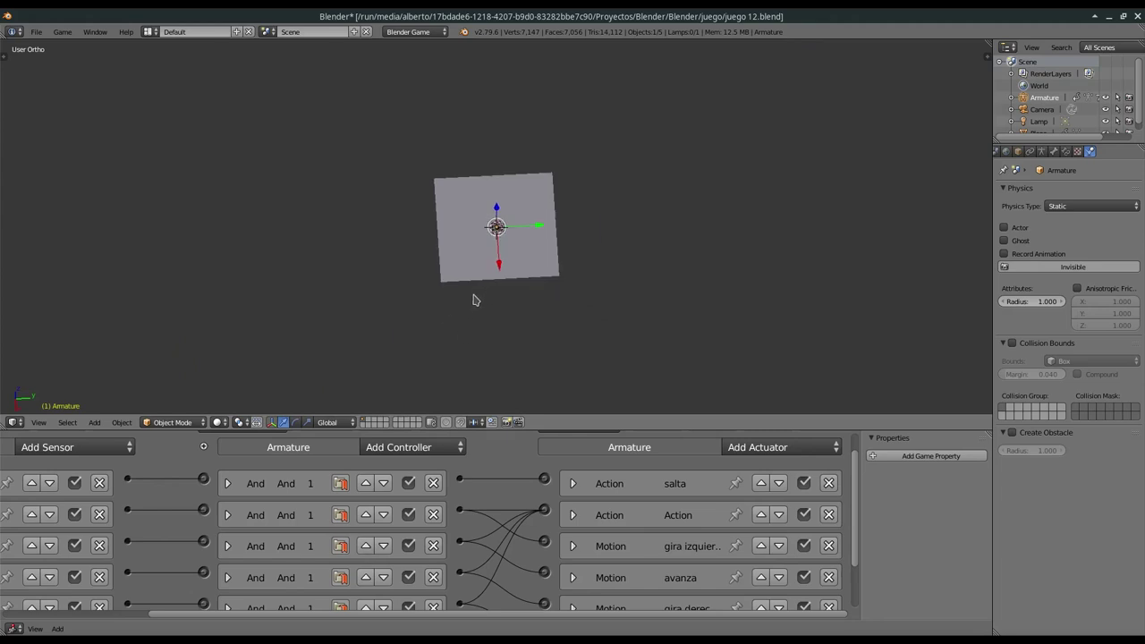
key(KP_7)
scroll(487, 300, up, 6)
scroll(505, 277, up, 5)
scroll(504, 300, down, 6)
mouse_move(507, 320)
middle_down()
mouse_move(439, 233)
mouse_move(515, 246)
middle_up()
scroll(443, 228, up, 4)
scroll(519, 243, up, 2)
scroll(523, 242, up, 2)
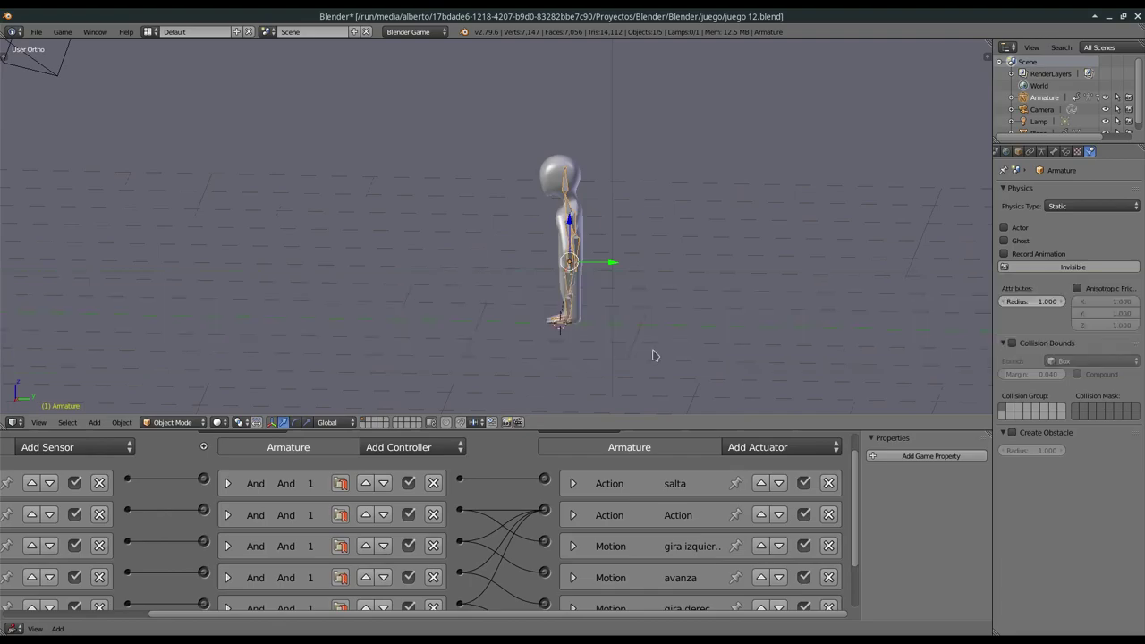
Save the project as a new file, juego 13.blend
key(ctrl+shift+s)
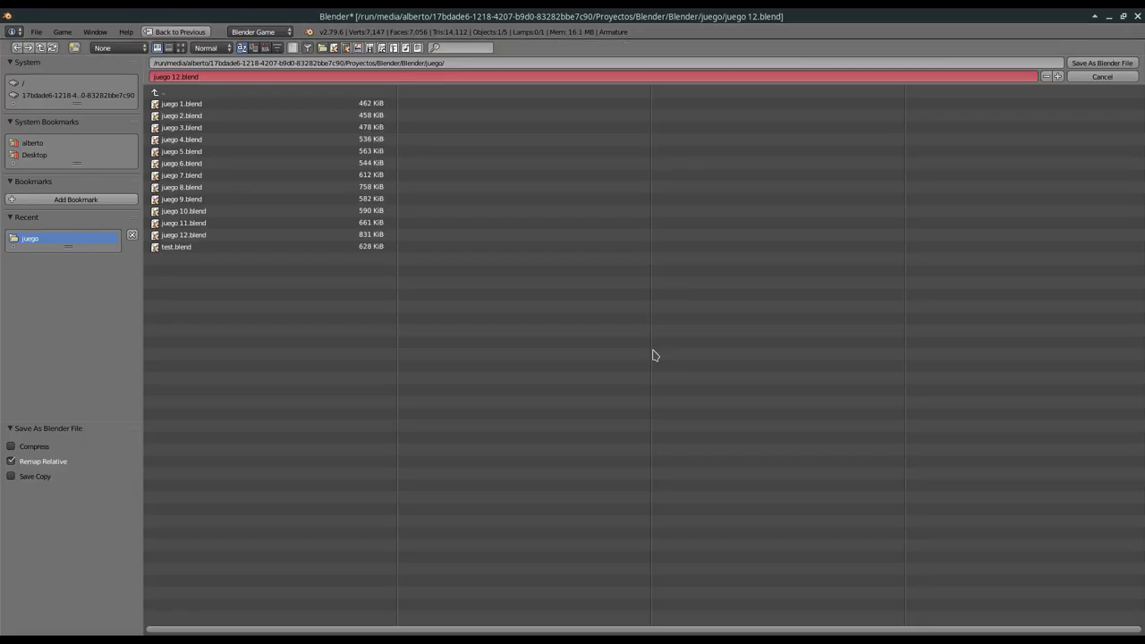
key(KP_Add)
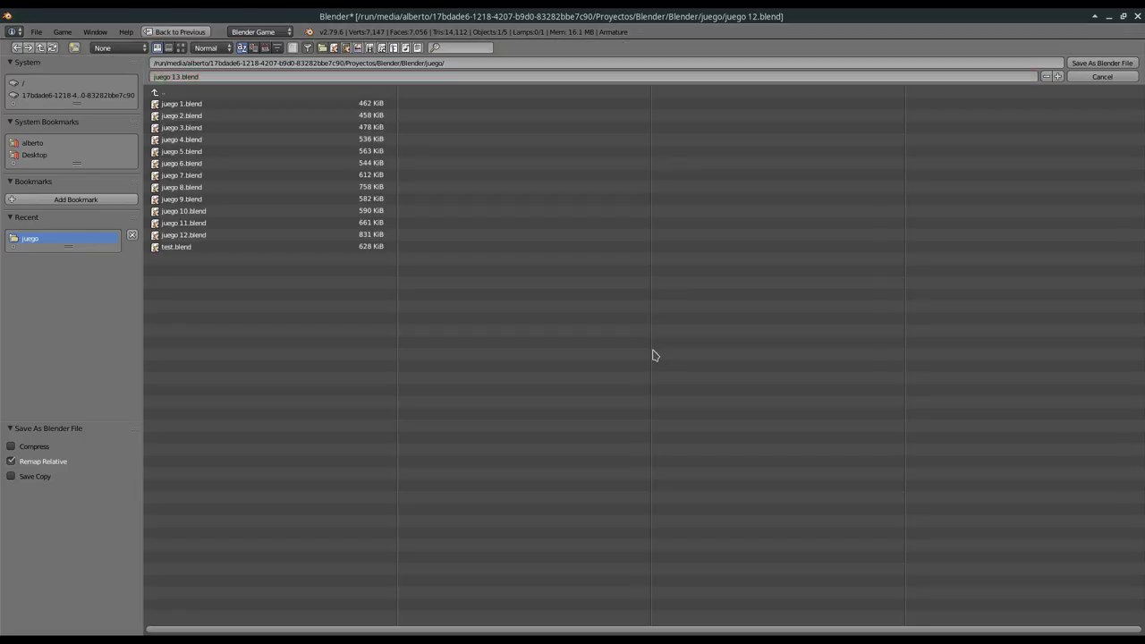
key(Return)
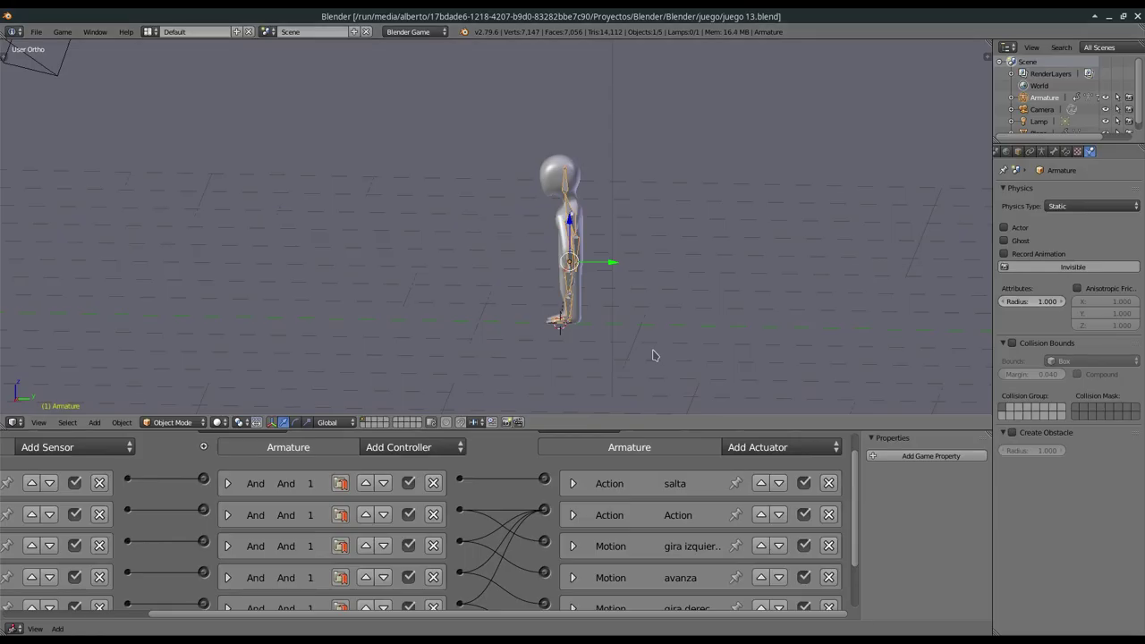